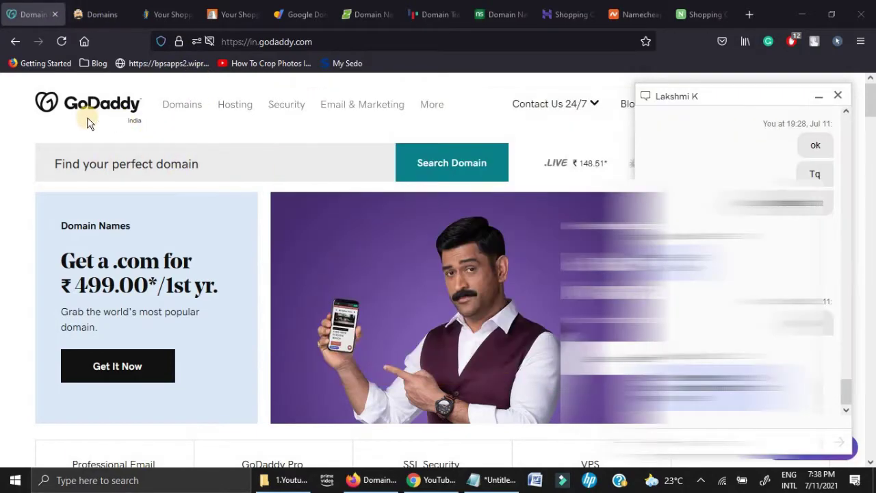
# Step: Flip through the open registrar carts (HostPapa, HostGator, Crazy Domains) and return to GoDaddy
pyautogui.click(103, 12)
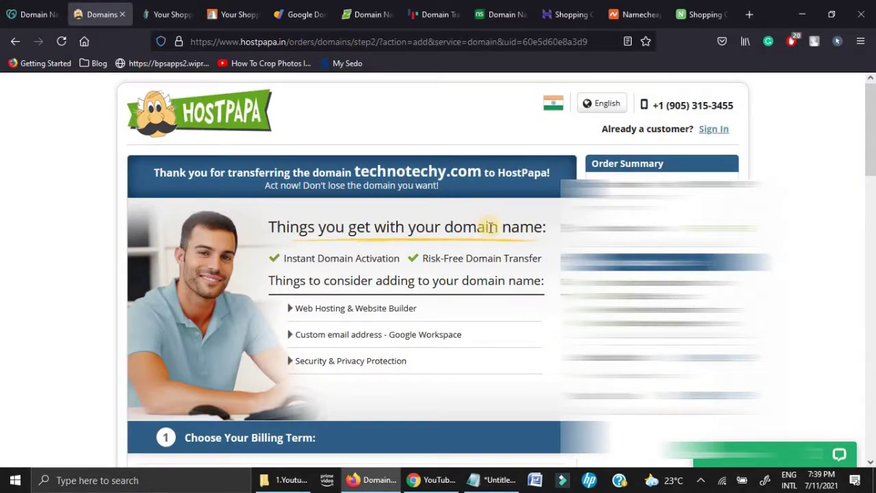
pyautogui.click(160, 14)
pyautogui.click(115, 10)
pyautogui.click(17, 12)
pyautogui.click(78, 12)
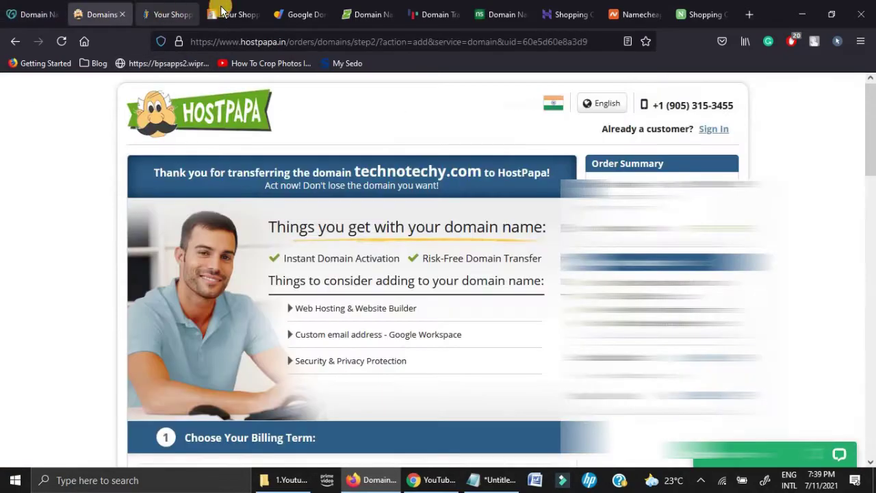
pyautogui.click(175, 13)
pyautogui.click(232, 14)
pyautogui.click(301, 14)
pyautogui.click(366, 13)
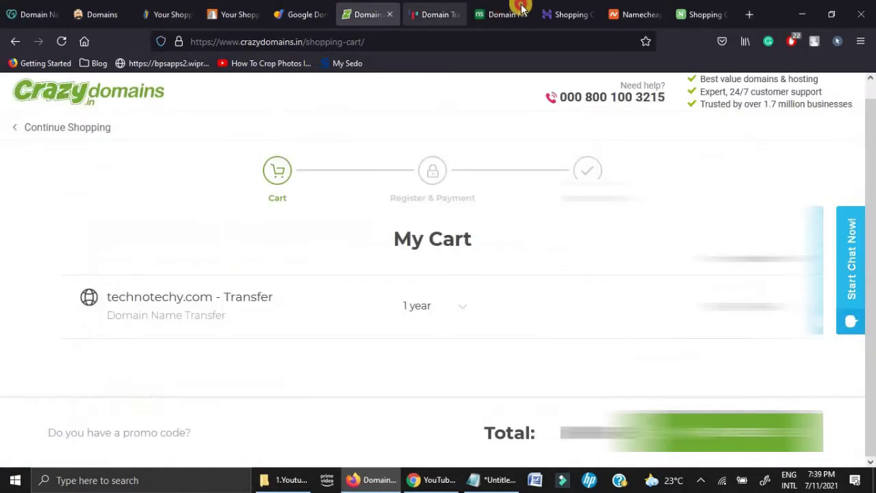
pyautogui.click(570, 14)
pyautogui.click(636, 14)
pyautogui.click(102, 14)
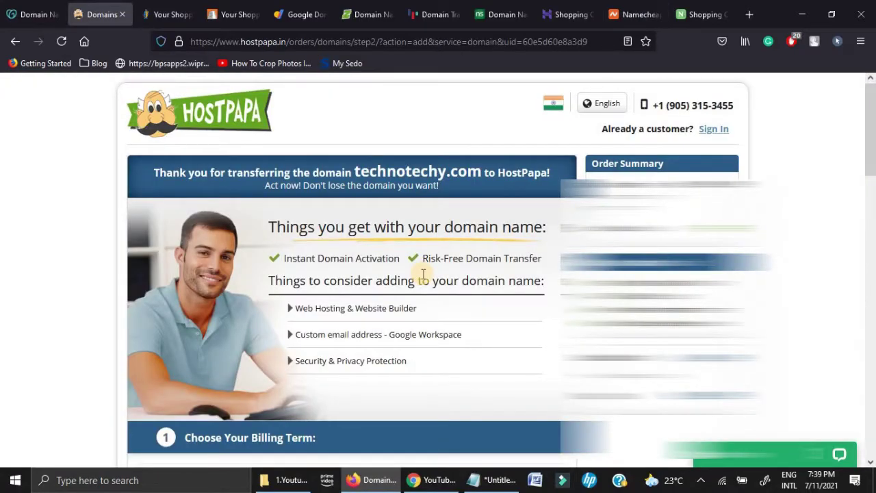
pyautogui.click(31, 13)
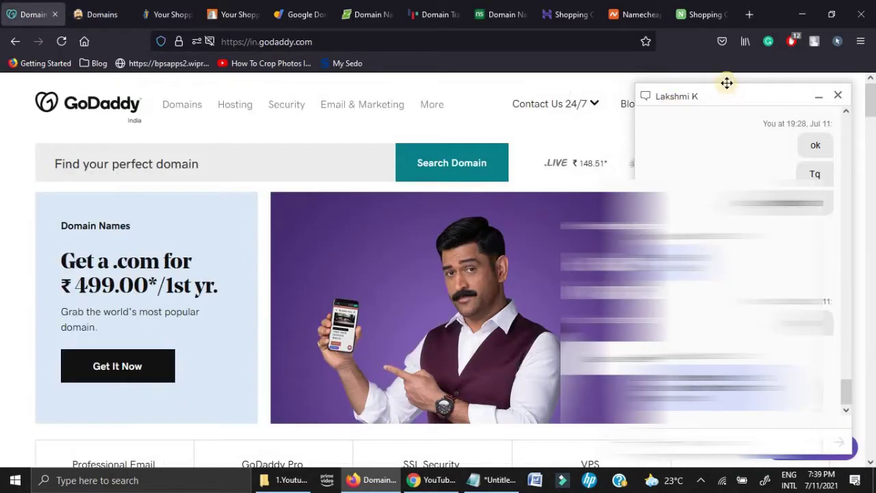
# Step: Renew technotechy.com from the subscriptions list under GoDaddy's My Products
pyautogui.click(765, 104)
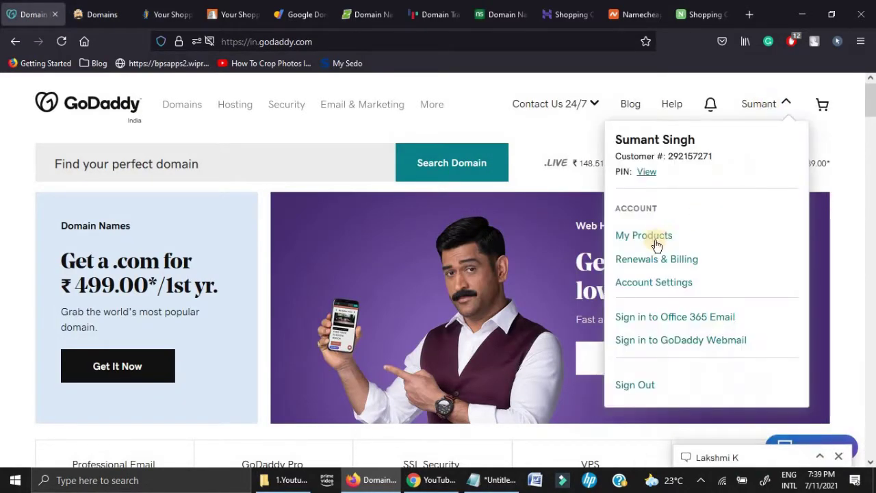
pyautogui.click(648, 239)
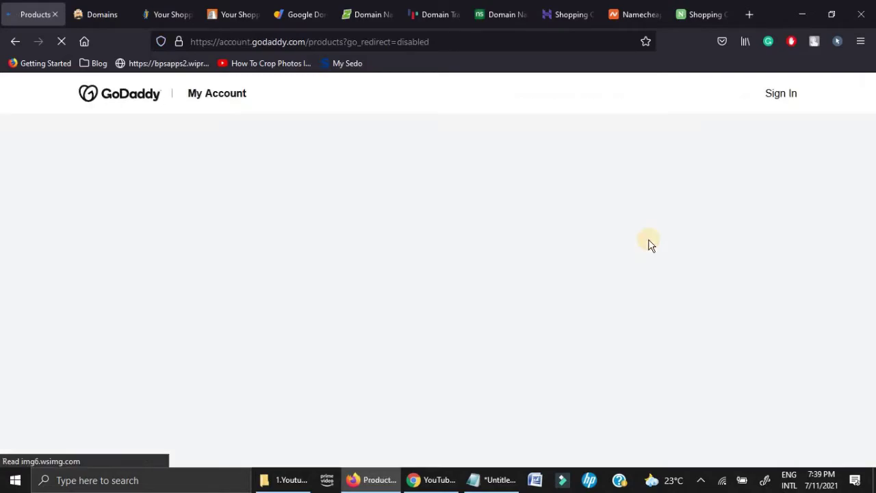
pyautogui.scroll(-7, 248, 303)
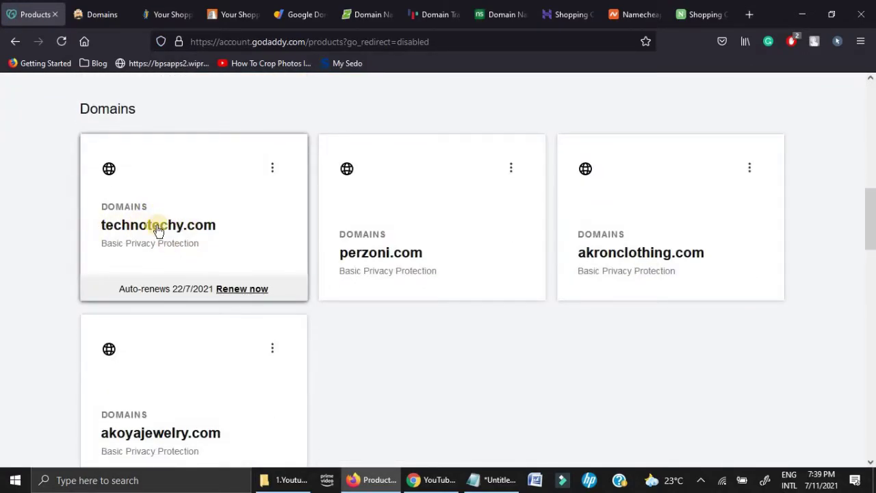
pyautogui.click(167, 230)
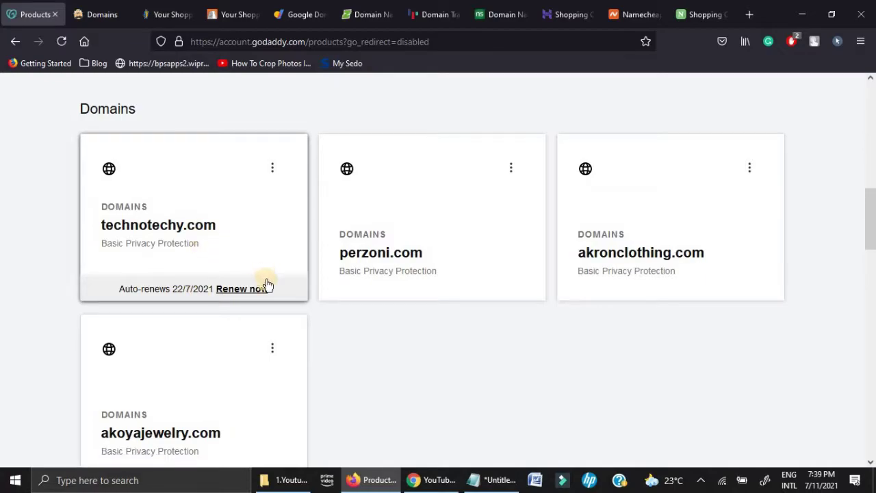
pyautogui.click(249, 295)
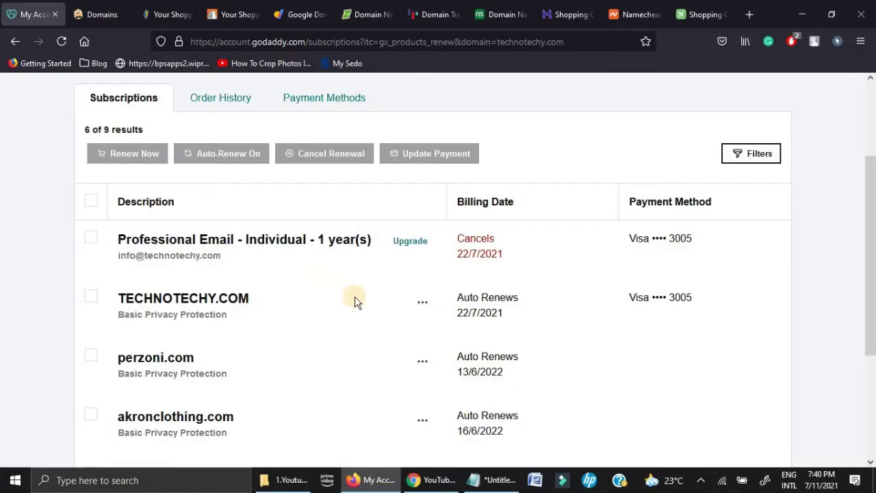
pyautogui.click(91, 296)
pyautogui.scroll(1, 171, 246)
pyautogui.click(137, 220)
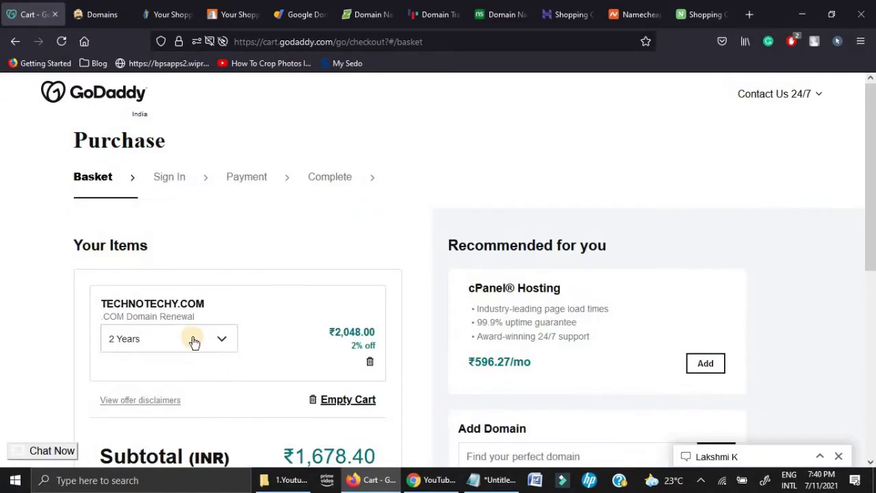
# Step: Set the technotechy.com renewal term to 1 Year and review the ₹839.20 basket
pyautogui.click(191, 340)
pyautogui.click(203, 335)
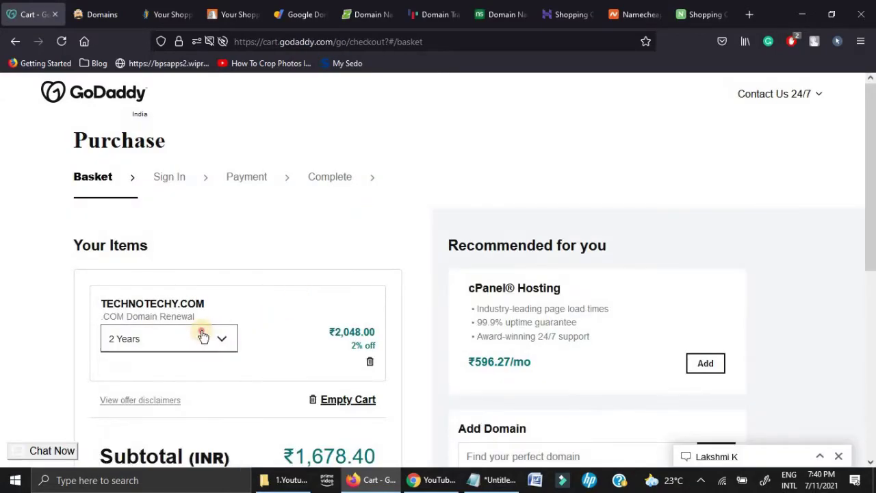
pyautogui.click(202, 335)
pyautogui.click(151, 370)
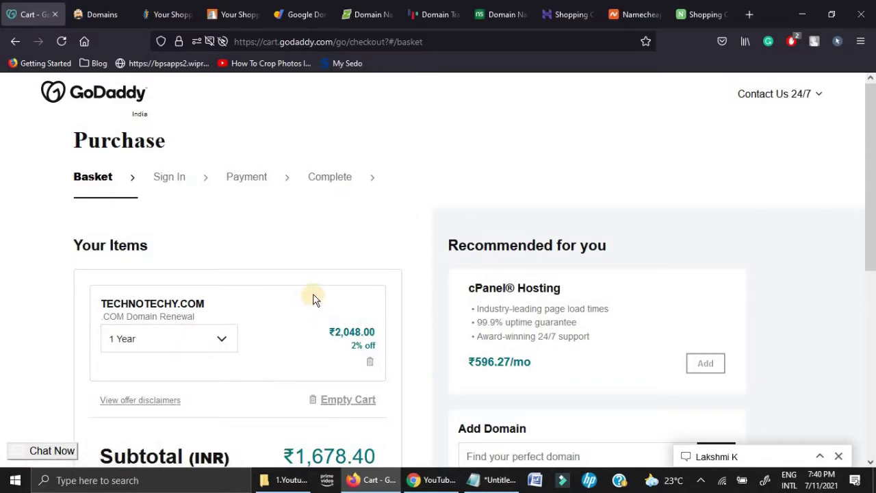
pyautogui.scroll(-3, 332, 263)
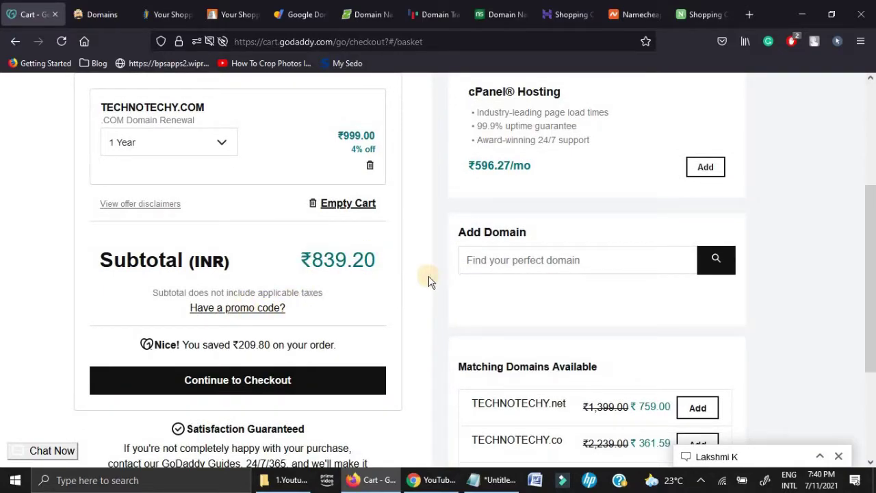
pyautogui.scroll(1, 429, 282)
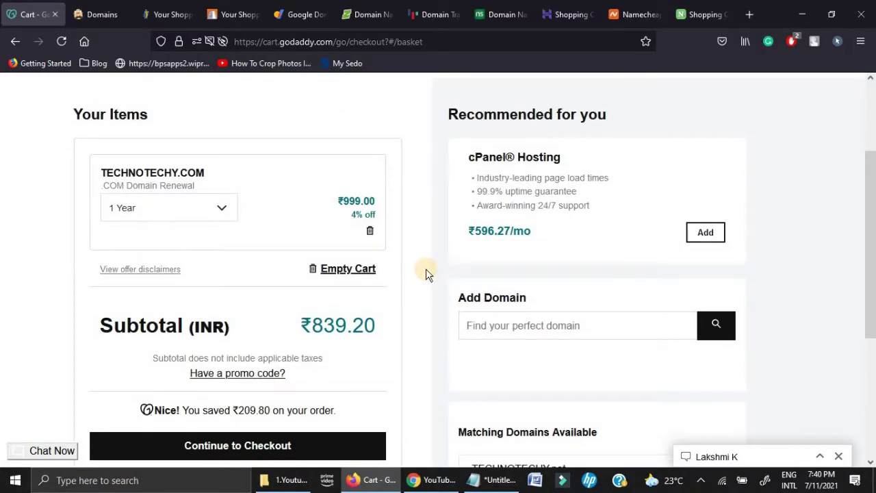
pyautogui.scroll(2, 425, 270)
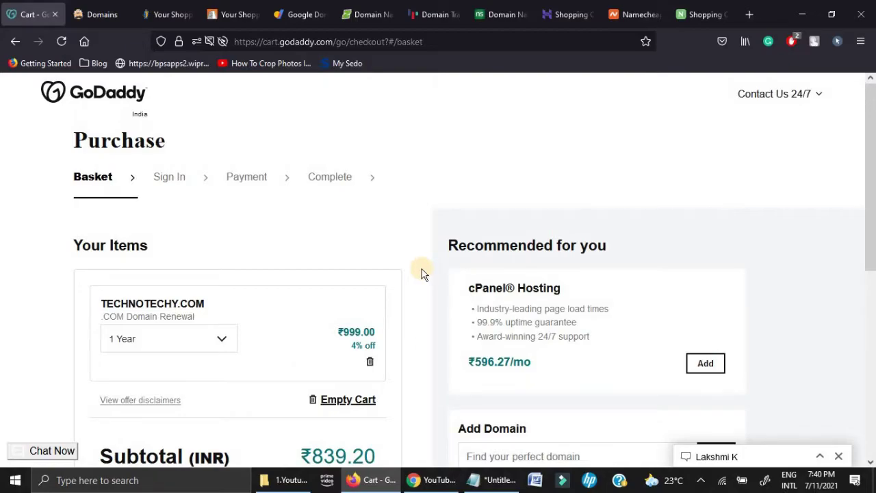
pyautogui.scroll(-2, 420, 273)
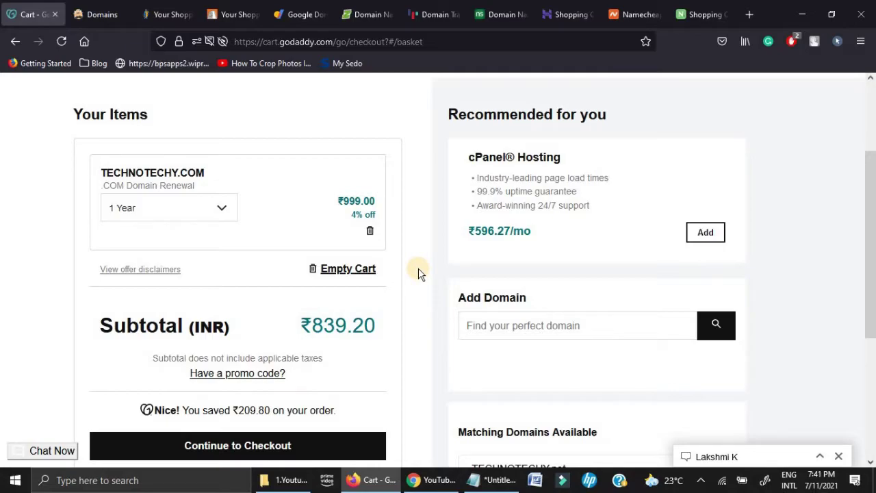
pyautogui.scroll(2, 401, 250)
pyautogui.scroll(-4, 413, 260)
pyautogui.scroll(4, 414, 260)
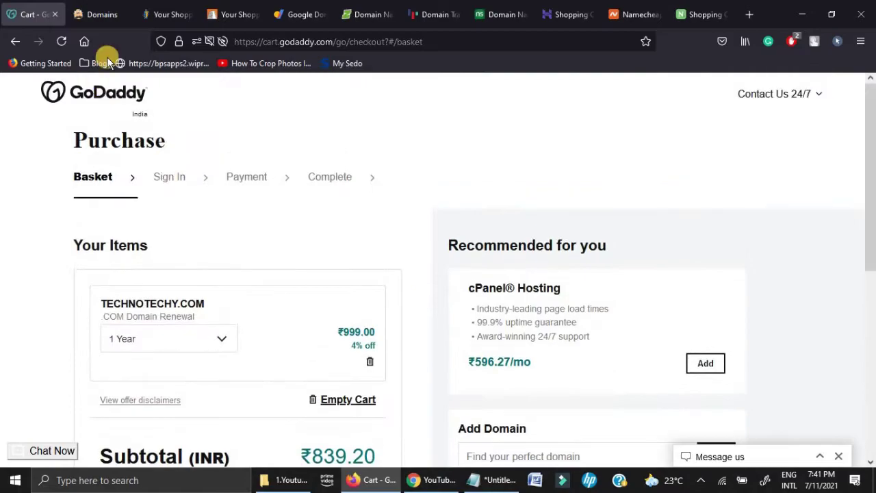
# Step: Check the HostGator and Network Solutions carts, ending on HostPapa's transfer order
pyautogui.click(97, 14)
pyautogui.click(169, 17)
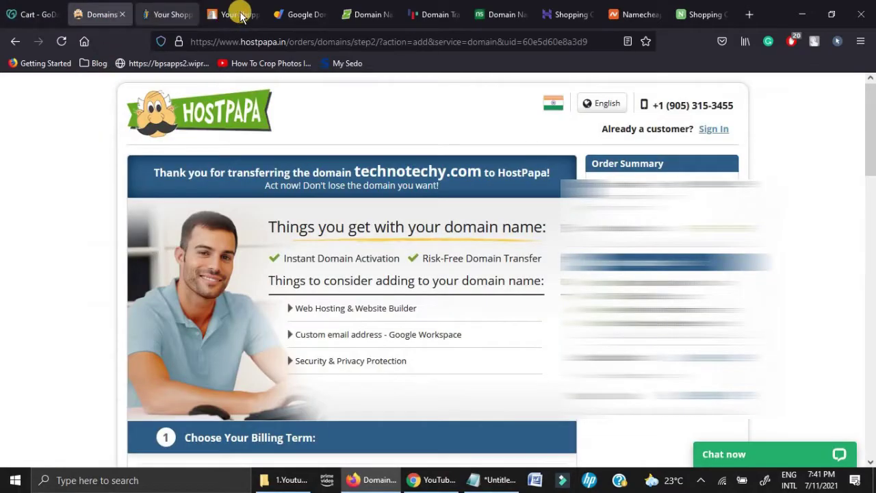
pyautogui.click(499, 14)
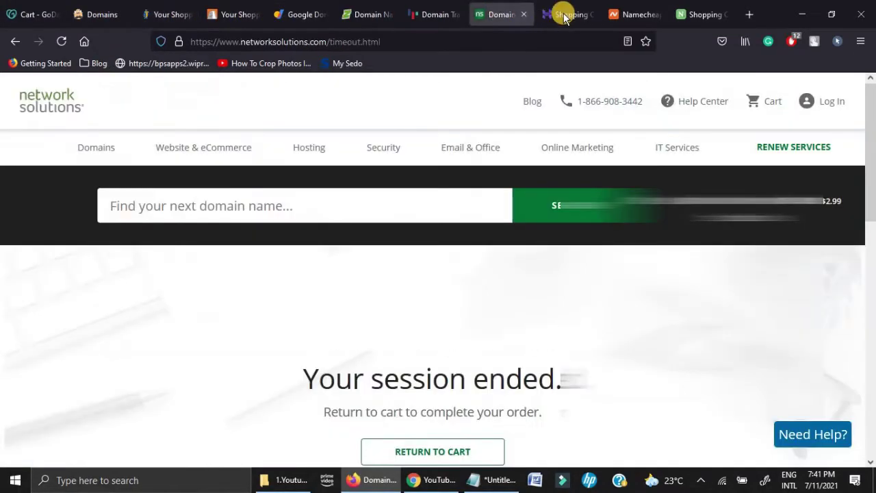
pyautogui.click(34, 14)
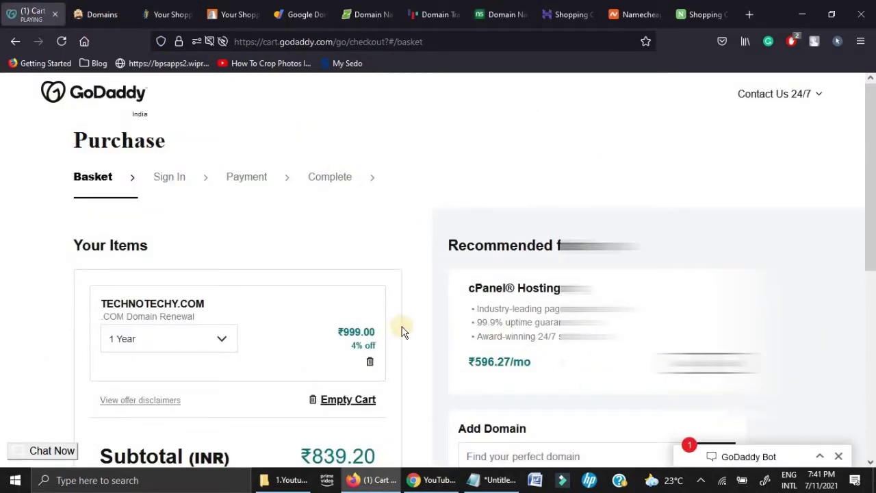
pyautogui.click(107, 15)
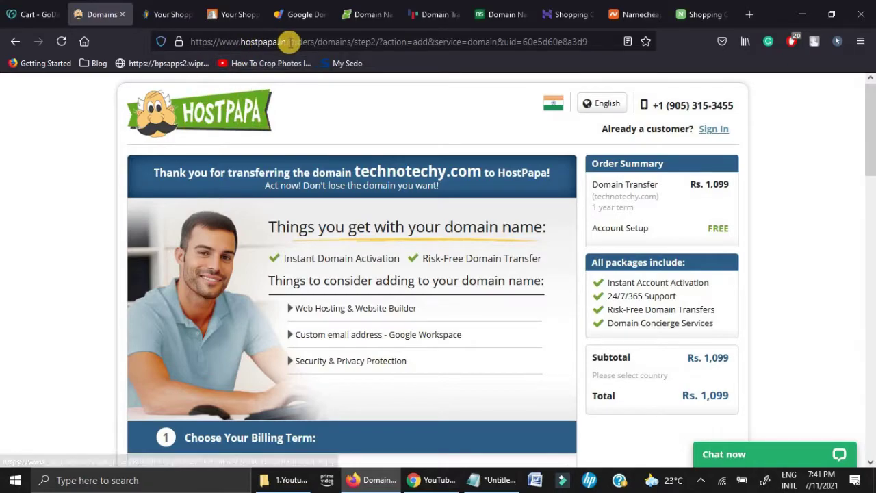
# Step: Review HostPapa's 1-year technotechy.com transfer summary totalling Rs. 1,099, then go to HostGator
pyautogui.scroll(-3, 710, 295)
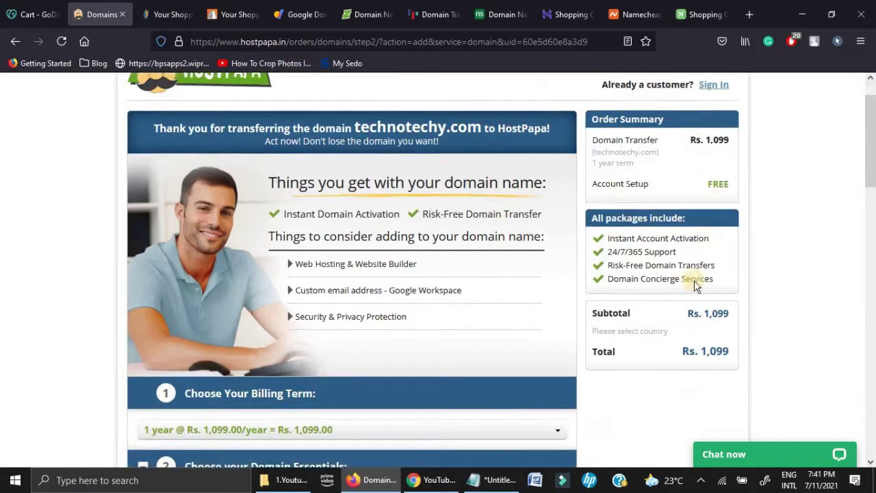
pyautogui.scroll(3, 684, 185)
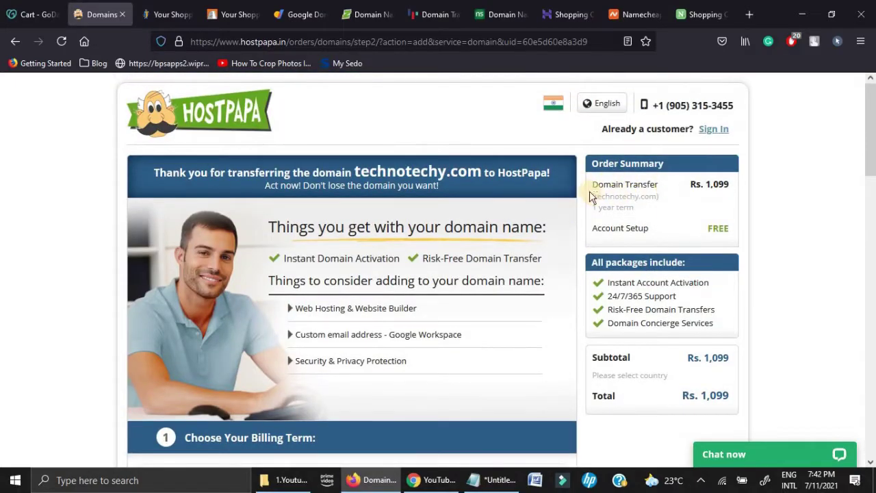
pyautogui.moveTo(592, 189); pyautogui.dragTo(832, 239)
pyautogui.click(824, 239)
pyautogui.scroll(-3, 712, 243)
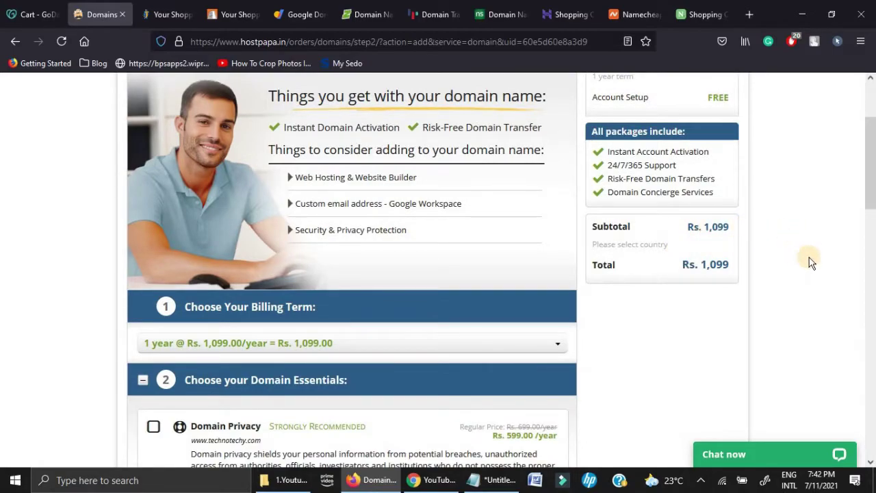
pyautogui.scroll(-4, 810, 260)
pyautogui.scroll(-5, 809, 260)
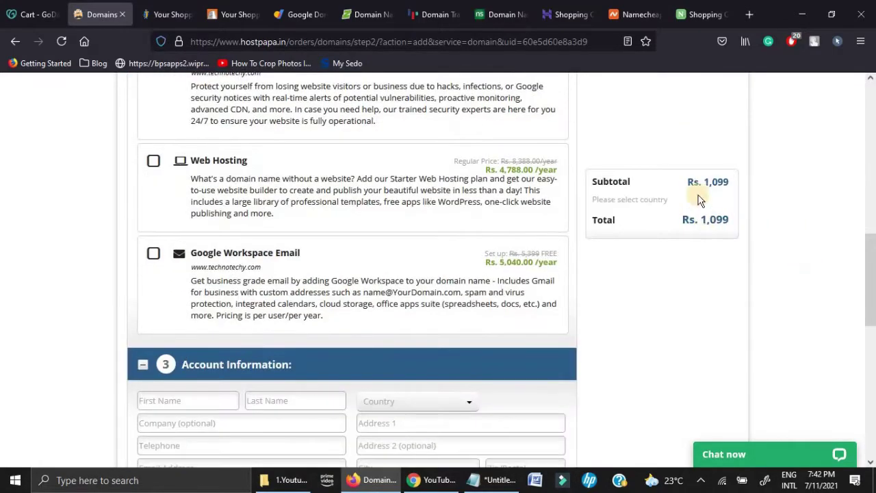
pyautogui.scroll(-3, 844, 254)
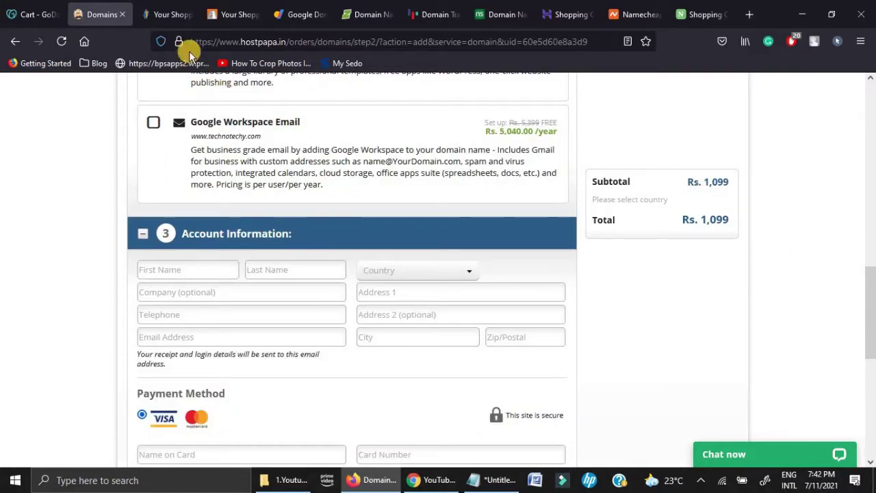
pyautogui.click(166, 15)
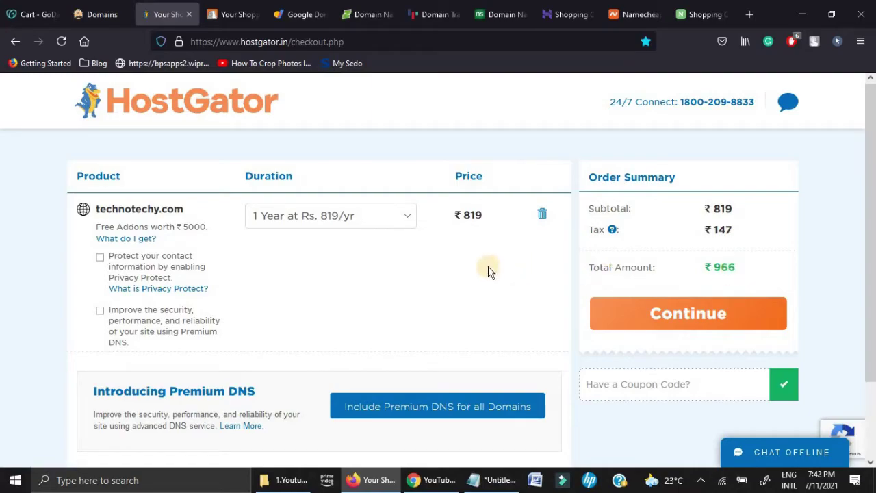
# Step: Highlight HostGator's ₹147 tax and ₹966 total for technotechy.com, then go to BigRock
pyautogui.tripleClick(761, 265)
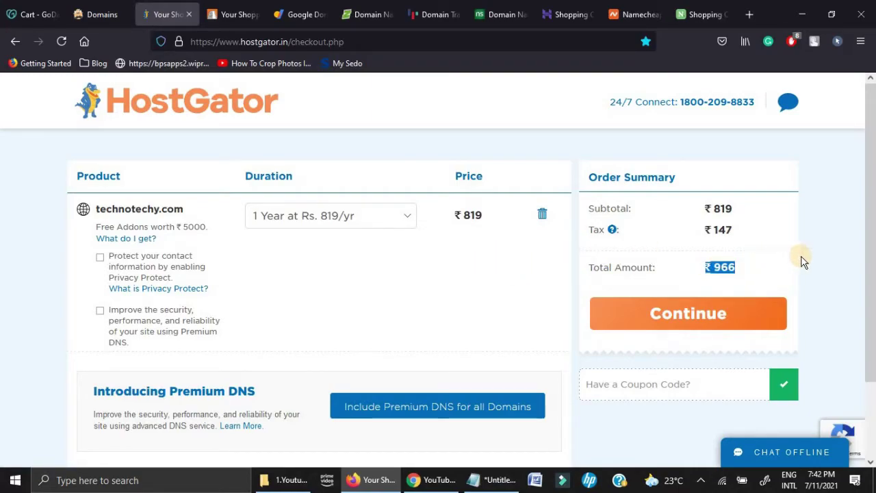
pyautogui.click(698, 215)
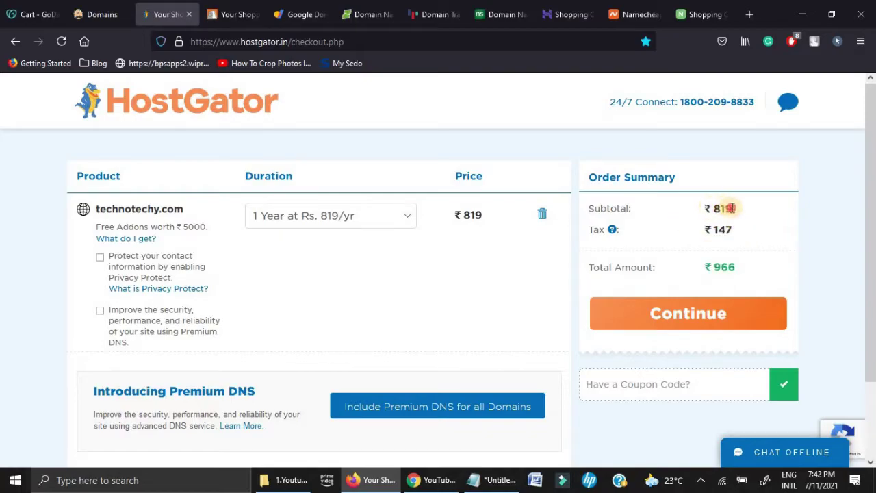
pyautogui.moveTo(715, 230); pyautogui.dragTo(742, 230)
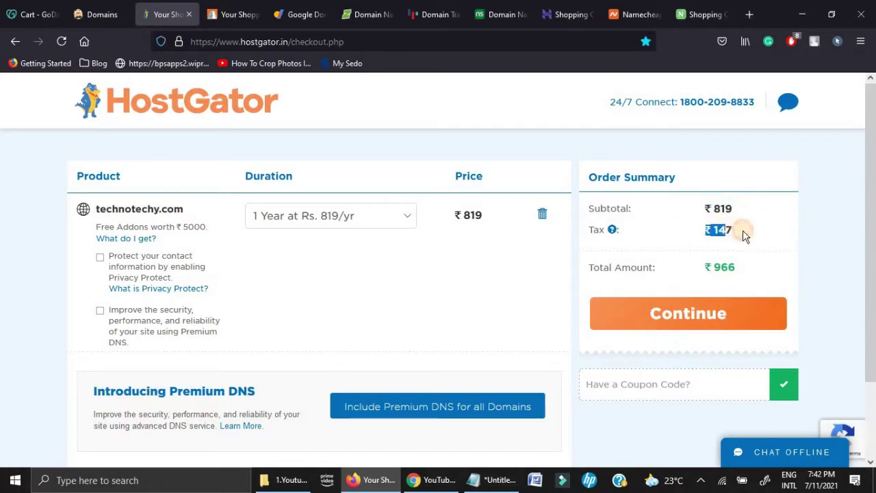
pyautogui.moveTo(606, 230); pyautogui.dragTo(568, 238)
pyautogui.moveTo(704, 268); pyautogui.dragTo(737, 268)
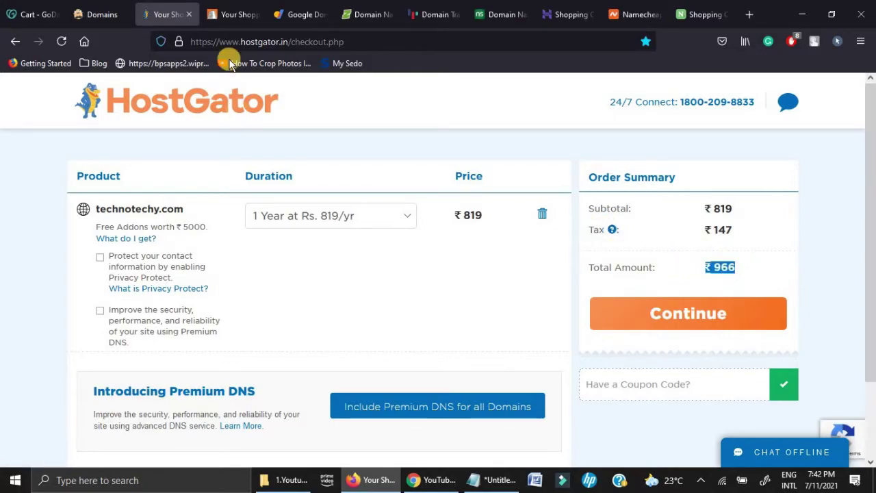
pyautogui.click(233, 15)
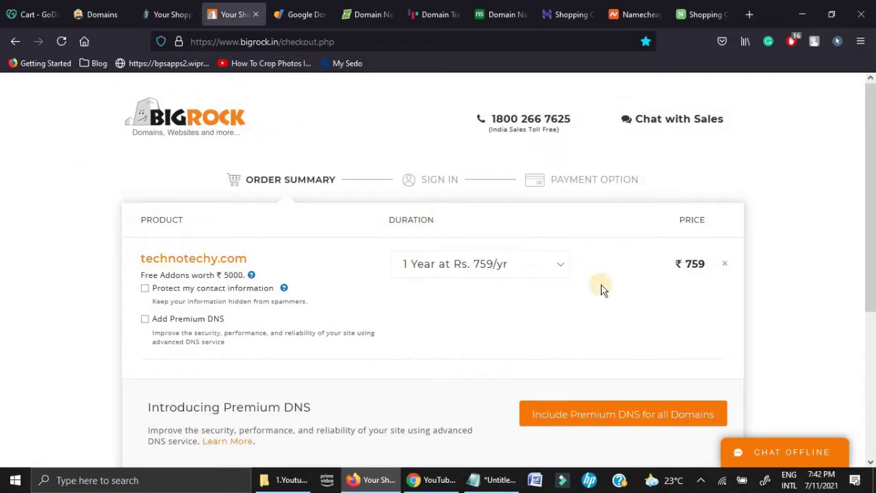
# Step: Compare BigRock's ₹896 total with HostGator's, then open the Google Domains transfer page
pyautogui.scroll(-3, 616, 291)
pyautogui.scroll(-1, 698, 334)
pyautogui.moveTo(679, 325); pyautogui.dragTo(770, 309)
pyautogui.click(771, 309)
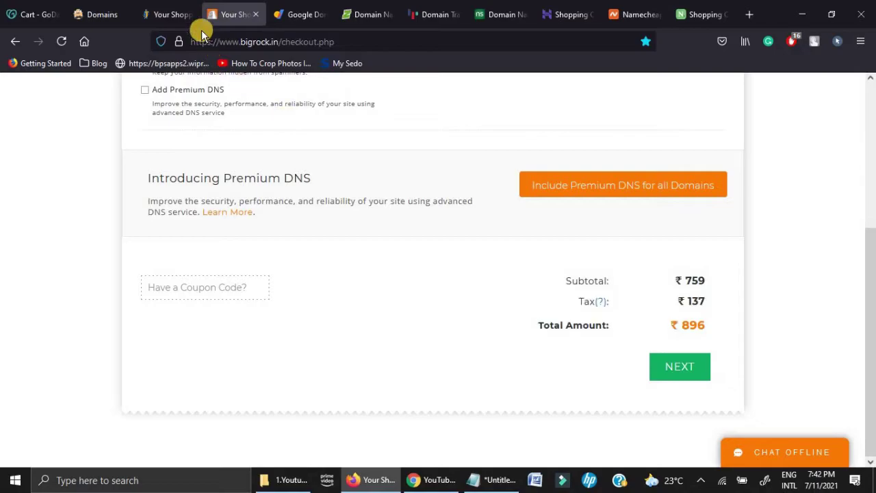
pyautogui.click(179, 15)
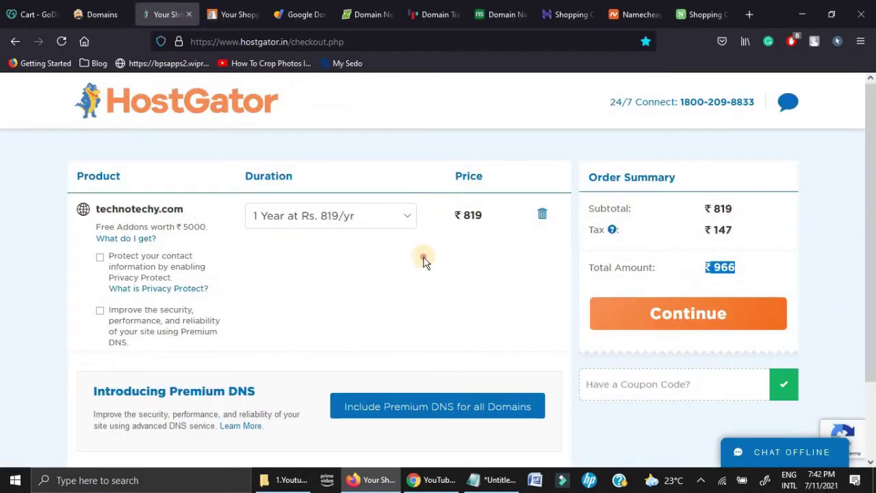
pyautogui.click(231, 15)
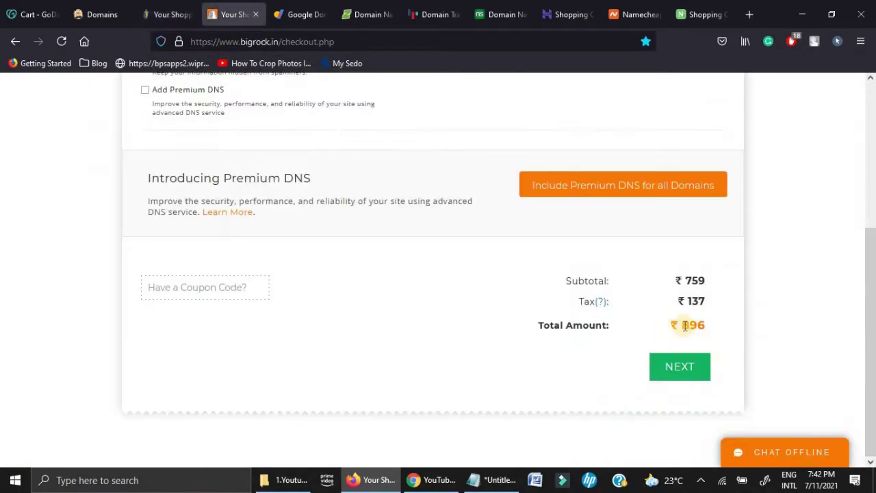
pyautogui.click(300, 17)
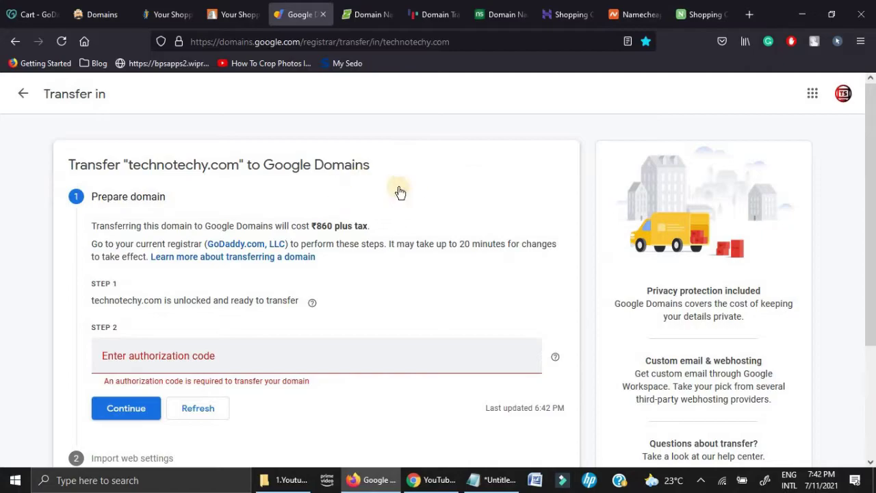
pyautogui.scroll(-2, 319, 163)
pyautogui.moveTo(319, 163); pyautogui.dragTo(432, 160)
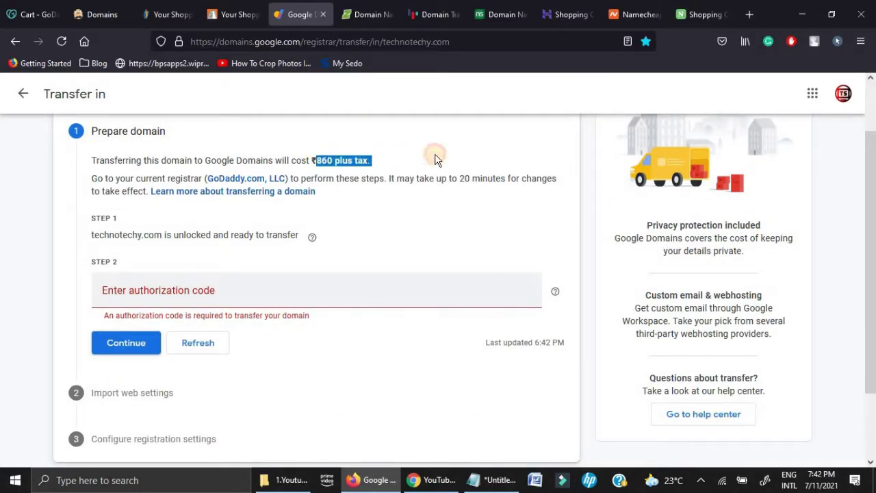
pyautogui.click(435, 158)
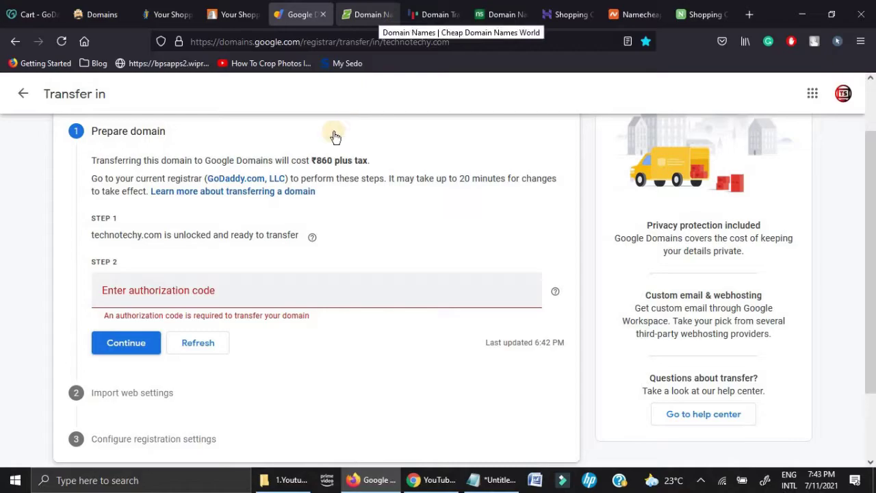
# Step: Note Crazy Domains' ₹849 total and Netfirms' $9.99, converted to Rs 744.13 in the notes
pyautogui.click(366, 14)
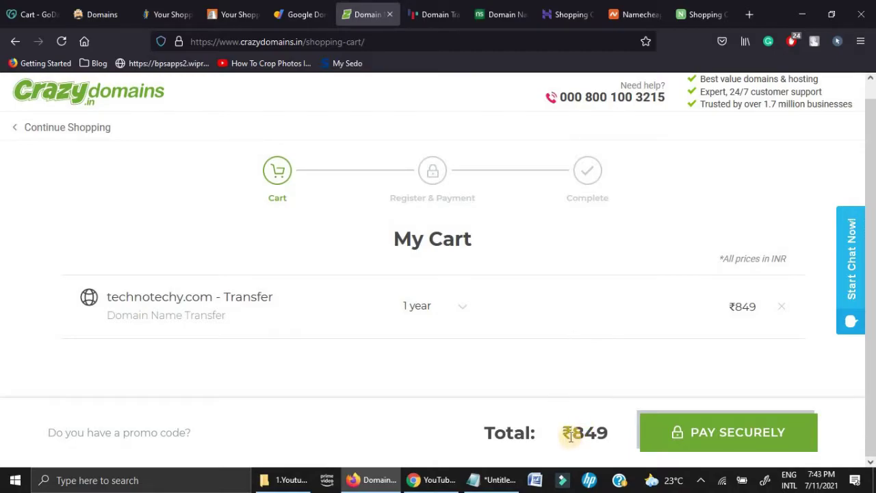
pyautogui.doubleClick(606, 433)
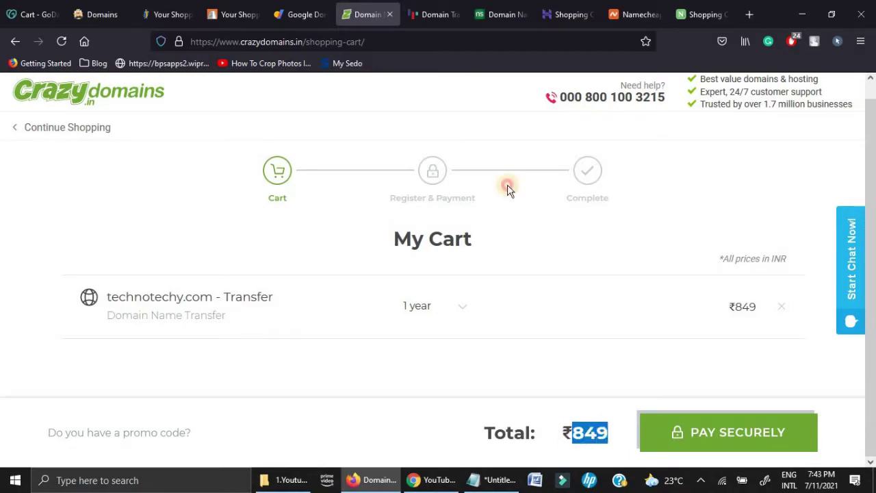
pyautogui.click(432, 14)
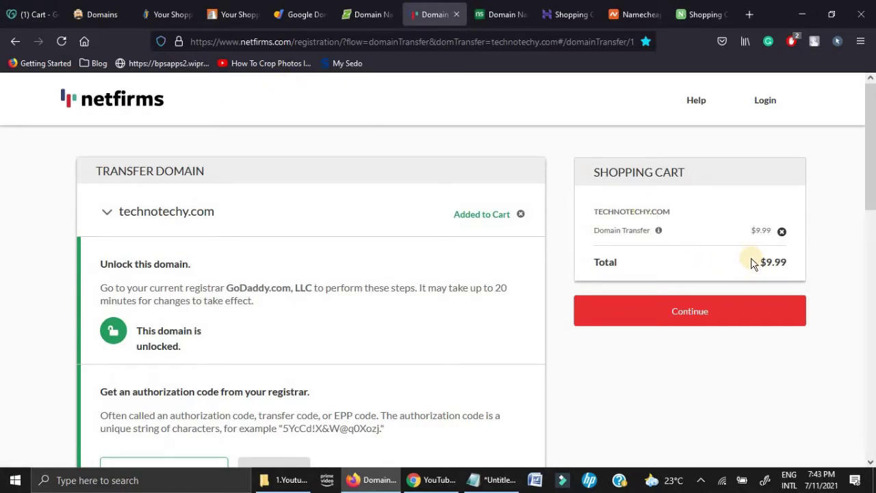
pyautogui.click(794, 263)
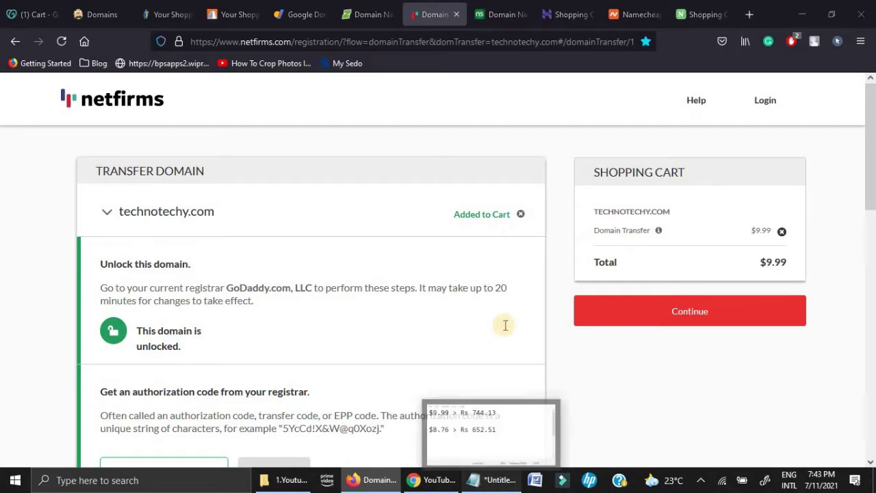
pyautogui.hotkey('alt', 'Tab')
pyautogui.doubleClick(549, 222)
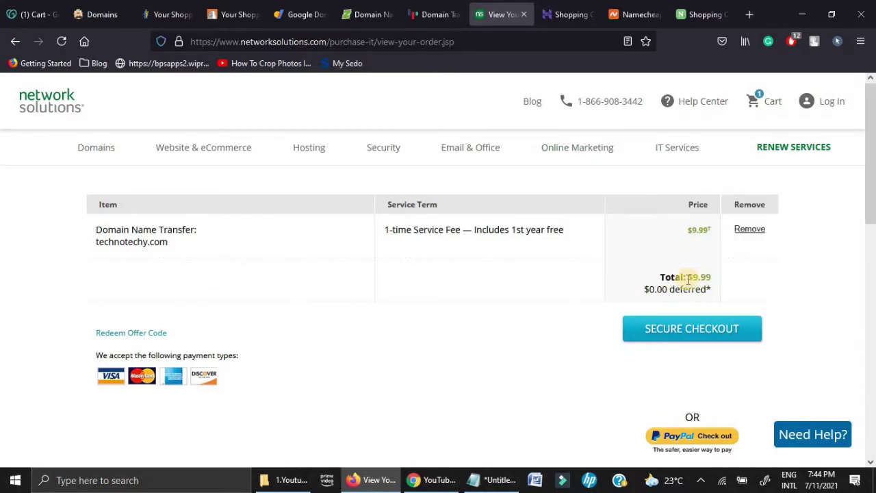
# Step: Check Network Solutions' $9.99 order total against the rupee conversions in the notes
pyautogui.moveTo(695, 276); pyautogui.dragTo(712, 276)
pyautogui.click(790, 280)
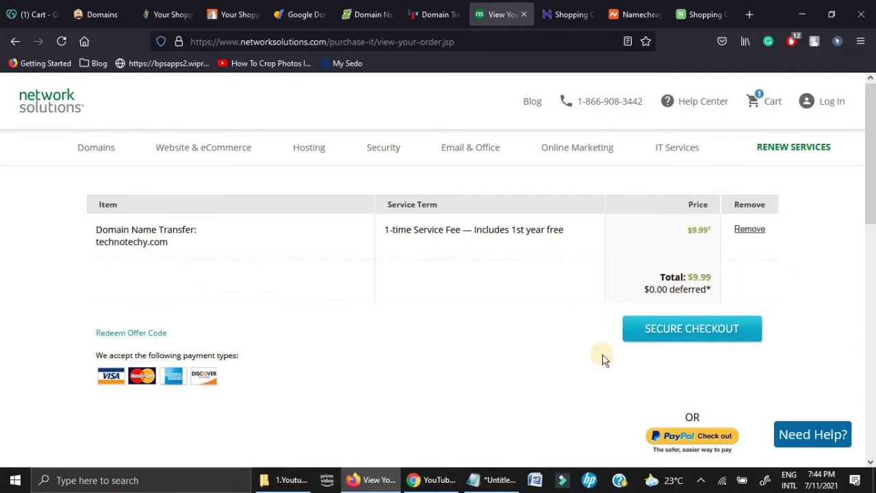
pyautogui.click(510, 480)
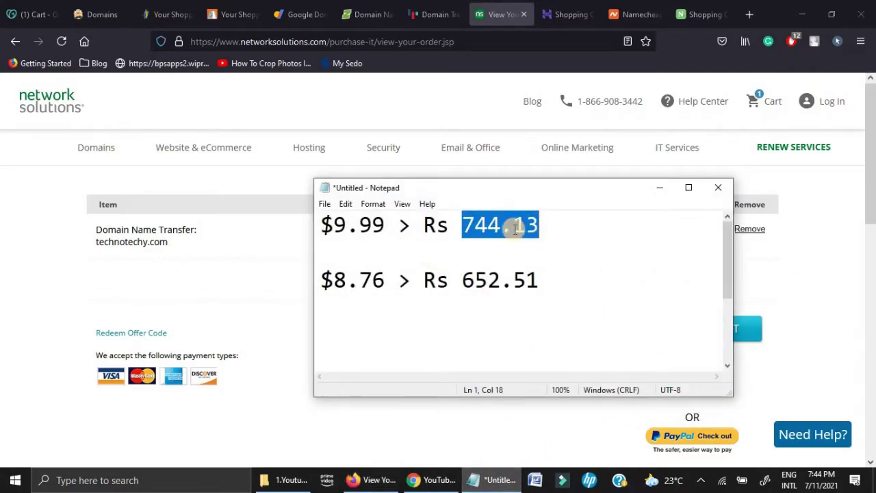
pyautogui.click(660, 188)
# Step: Note Hostinger's ₹721 transfer total, then return to the HostGator checkout
pyautogui.click(564, 15)
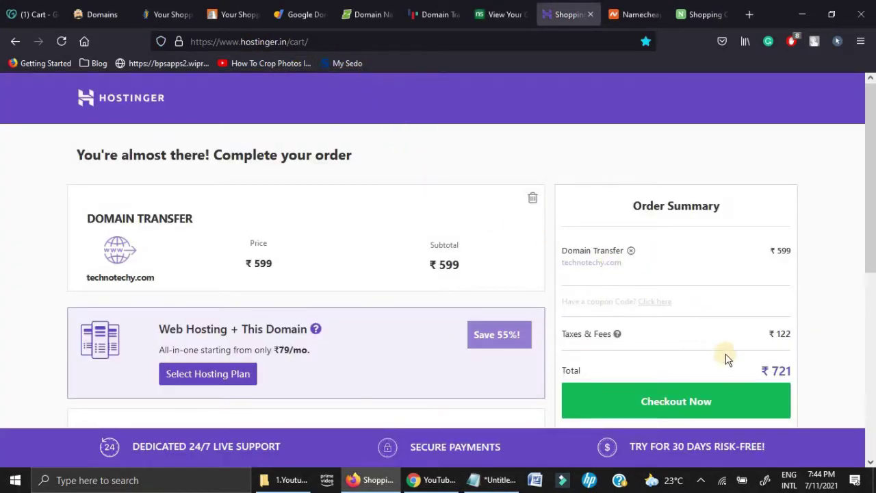
pyautogui.moveTo(772, 371); pyautogui.dragTo(795, 373)
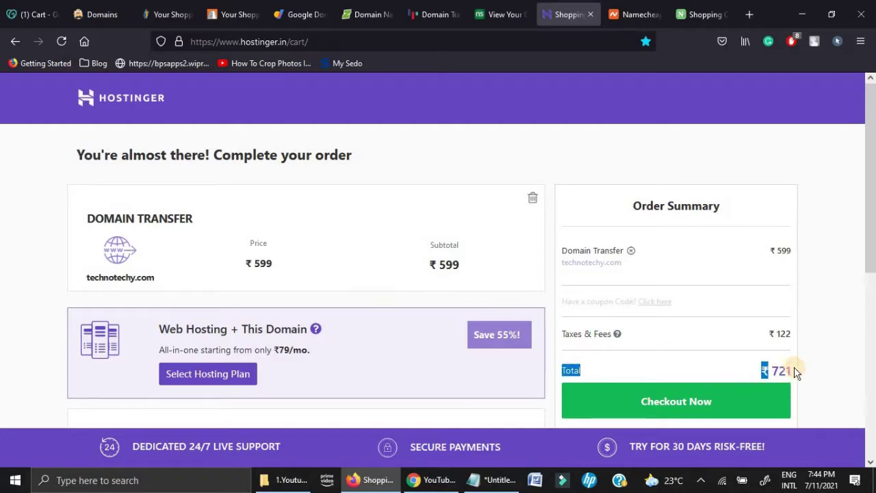
pyautogui.click(835, 332)
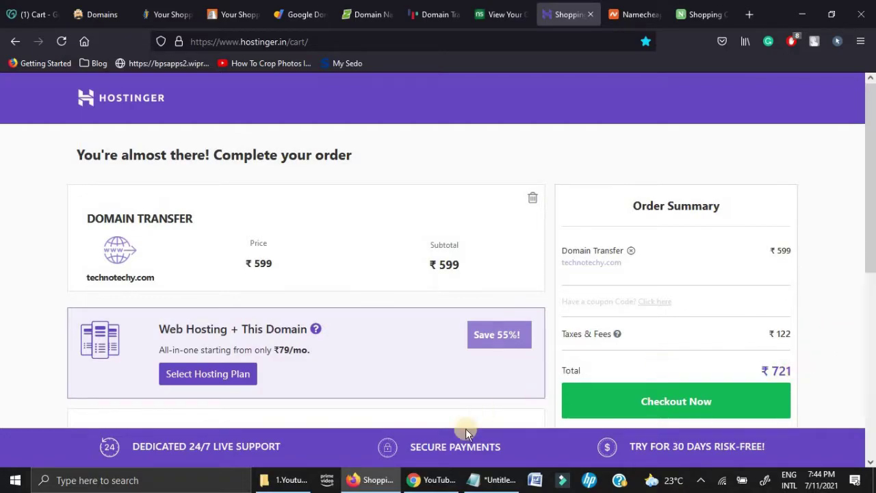
pyautogui.click(493, 481)
pyautogui.click(493, 481)
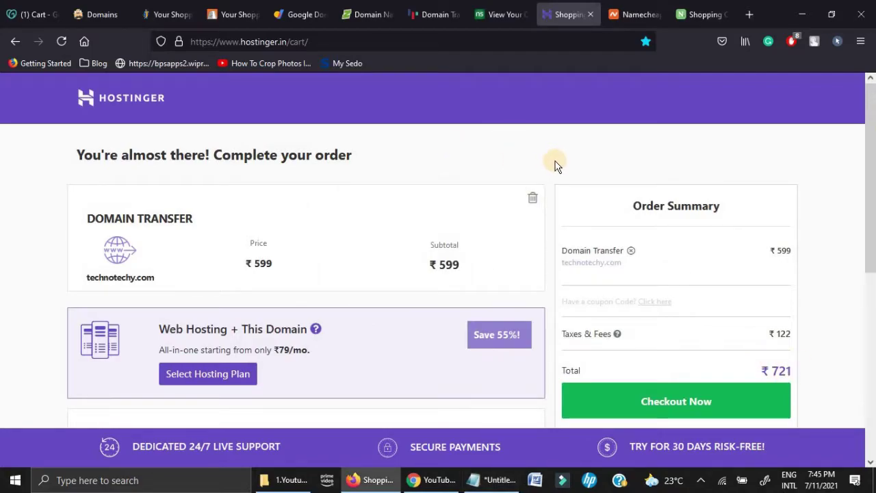
pyautogui.click(170, 13)
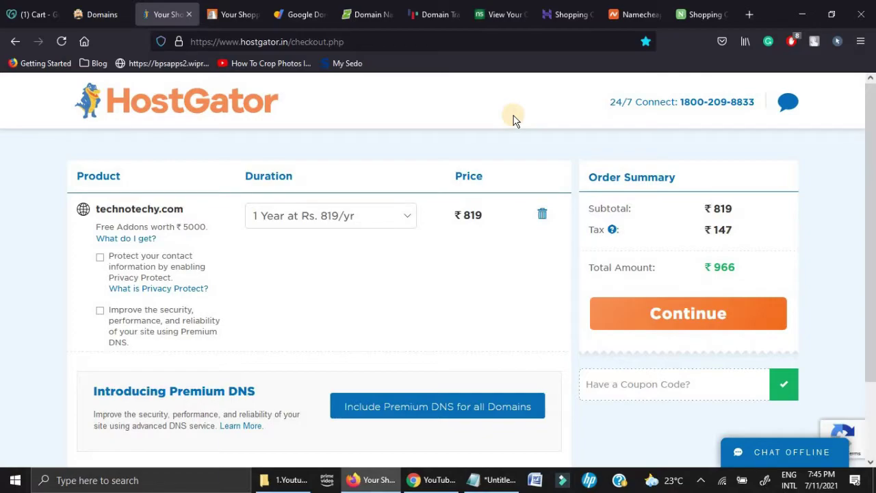
# Step: Check Namecheap's $8.76 transfer subtotal against its Rs 652.51 conversion in the notes
pyautogui.click(576, 9)
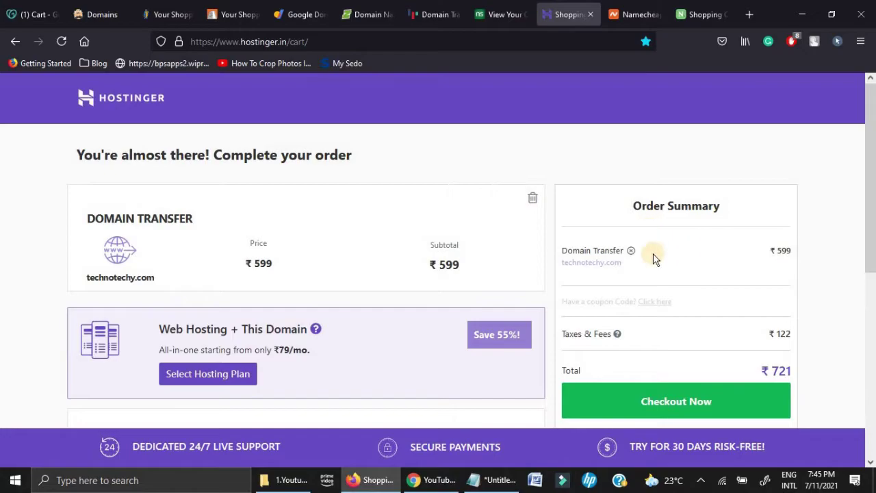
pyautogui.click(633, 14)
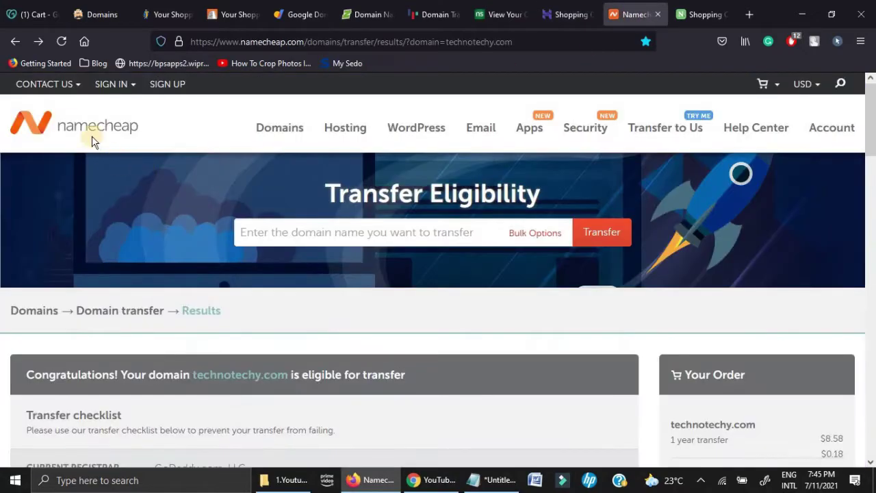
pyautogui.scroll(-3, 581, 303)
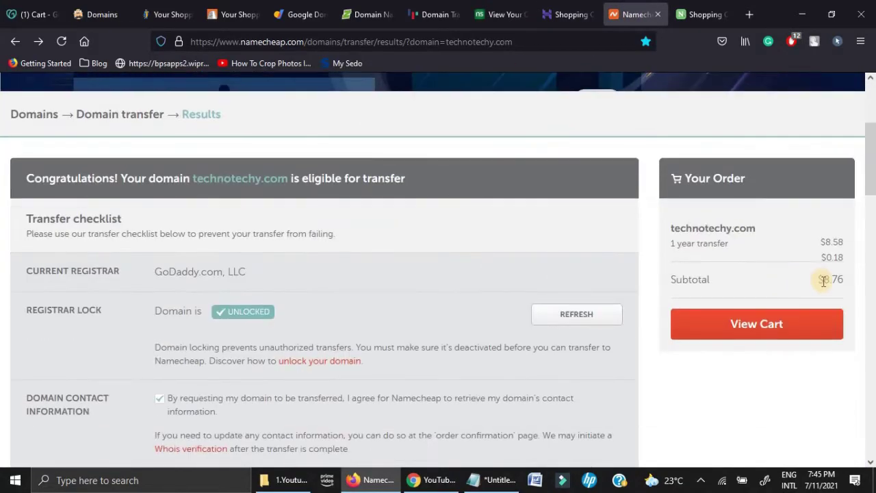
pyautogui.moveTo(818, 280); pyautogui.dragTo(847, 282)
pyautogui.click(564, 426)
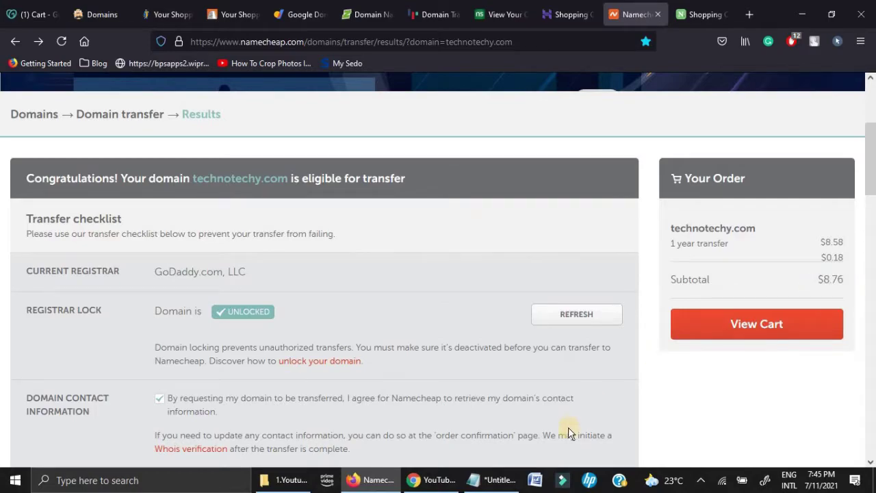
pyautogui.click(473, 482)
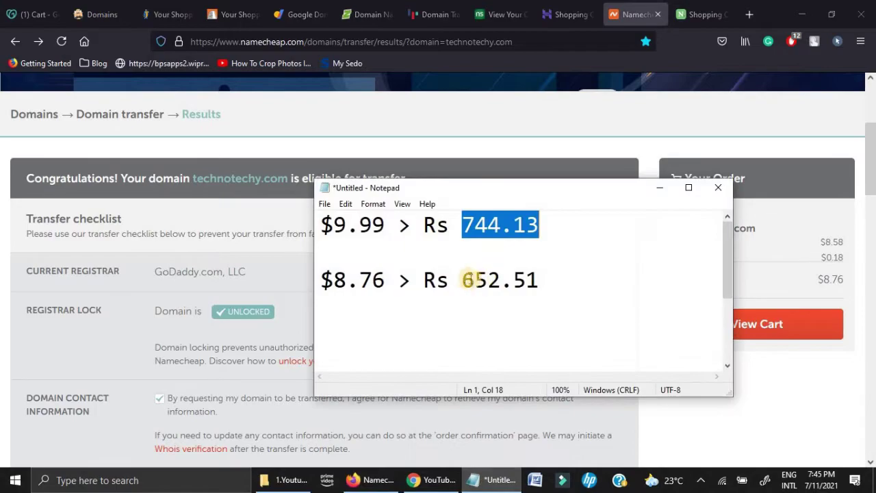
pyautogui.doubleClick(548, 278)
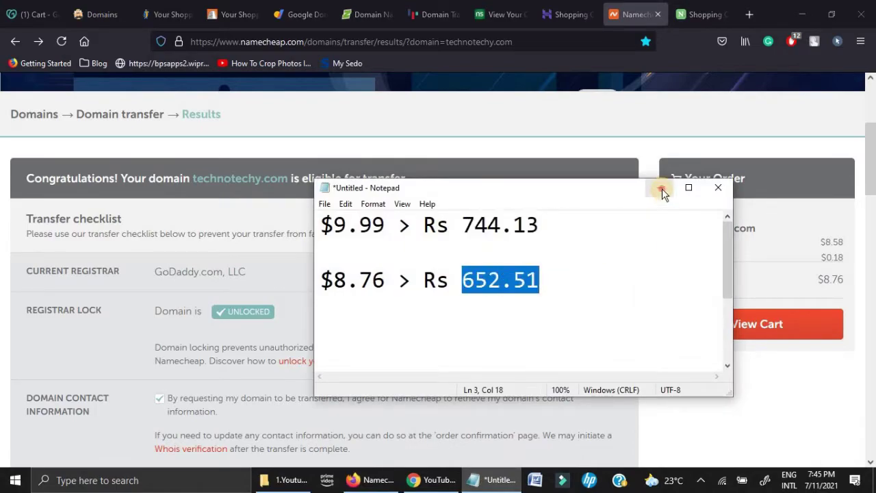
pyautogui.click(573, 20)
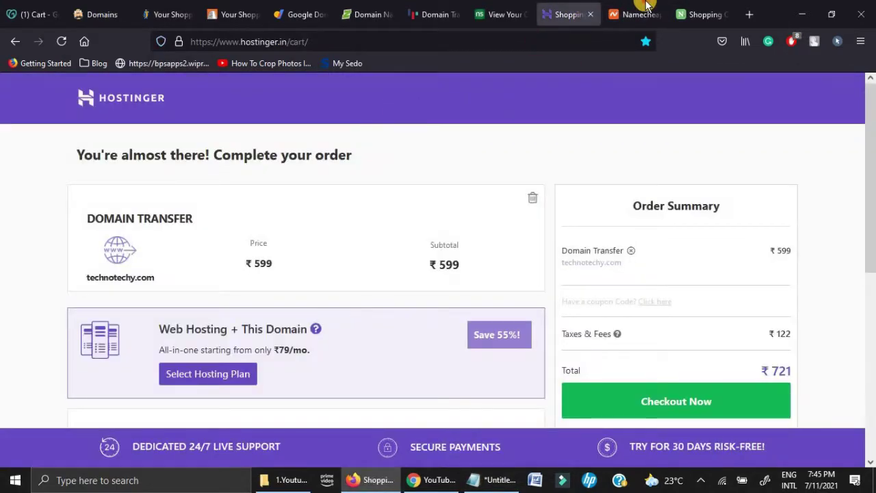
pyautogui.click(633, 13)
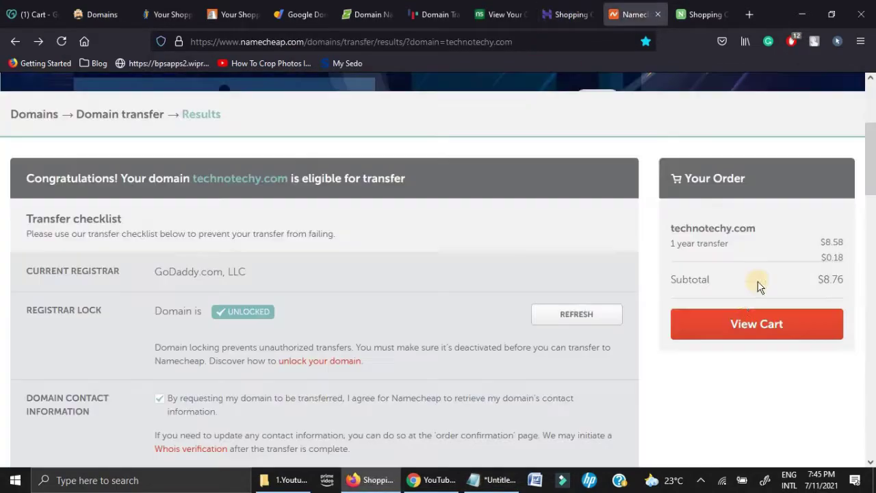
pyautogui.click(711, 15)
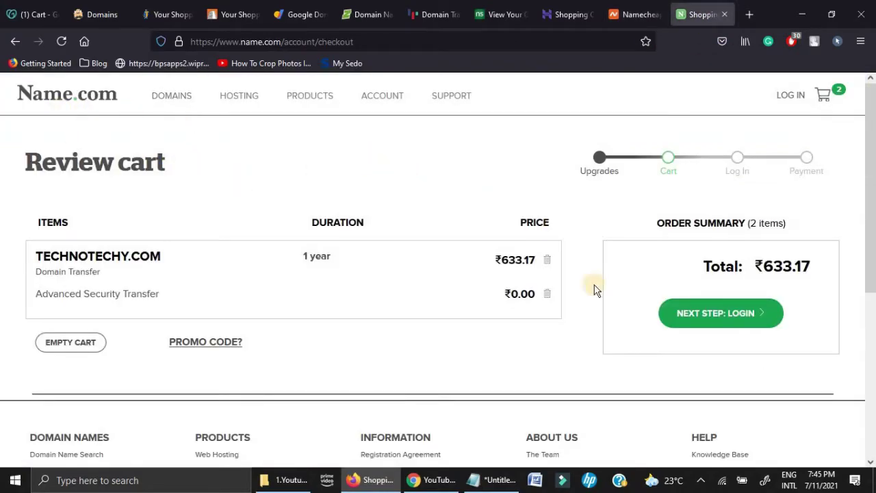
# Step: Highlight Name.com's ₹633.17 transfer total, glancing briefly at the GoDaddy basket
pyautogui.moveTo(753, 267); pyautogui.dragTo(816, 261)
pyautogui.click(27, 14)
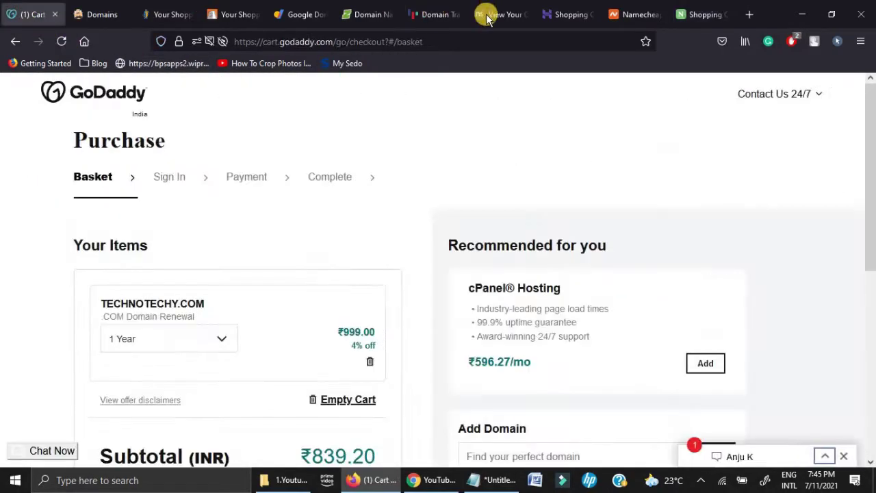
pyautogui.click(696, 15)
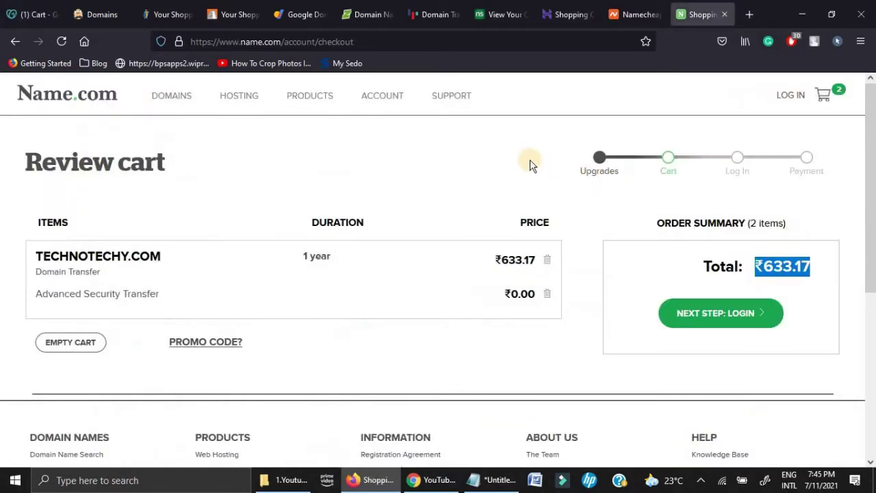
pyautogui.click(340, 164)
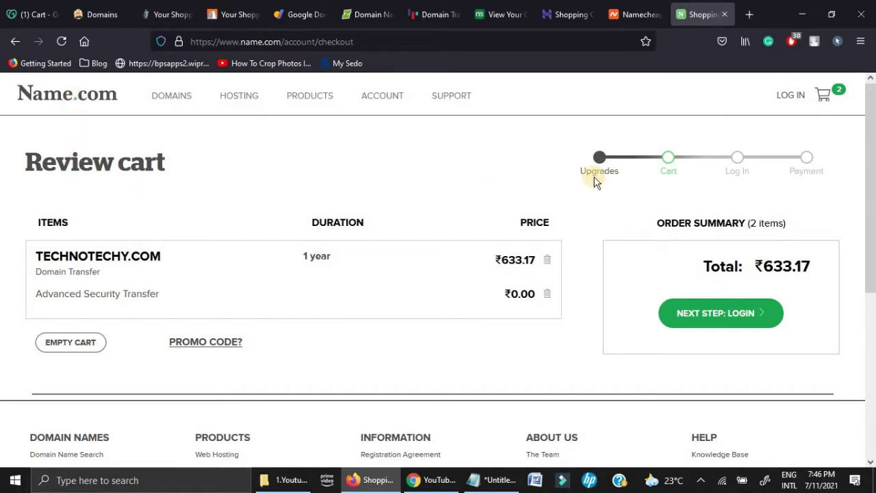
pyautogui.moveTo(757, 267); pyautogui.dragTo(816, 265)
pyautogui.click(241, 126)
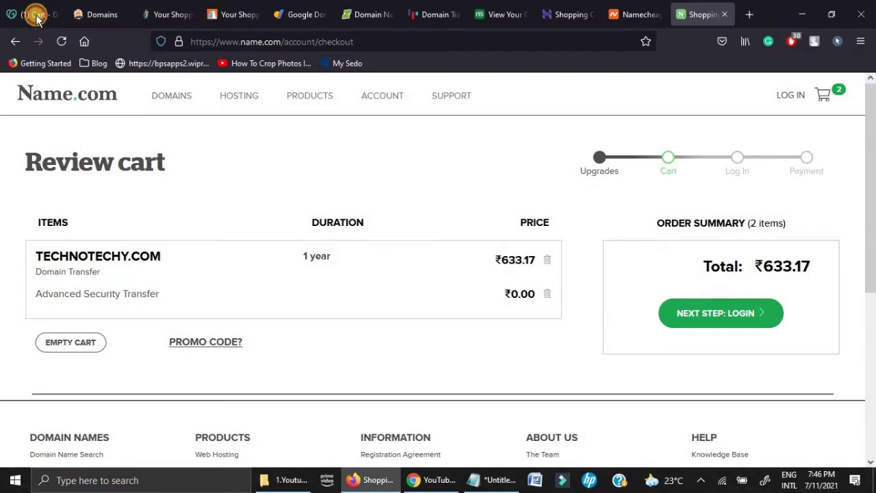
# Step: Compare GoDaddy's ₹839.20 subtotal against Name.com's ₹633.17, ending on the GoDaddy basket
pyautogui.click(34, 14)
pyautogui.scroll(-2, 408, 351)
pyautogui.moveTo(303, 326); pyautogui.dragTo(378, 332)
pyautogui.click(406, 308)
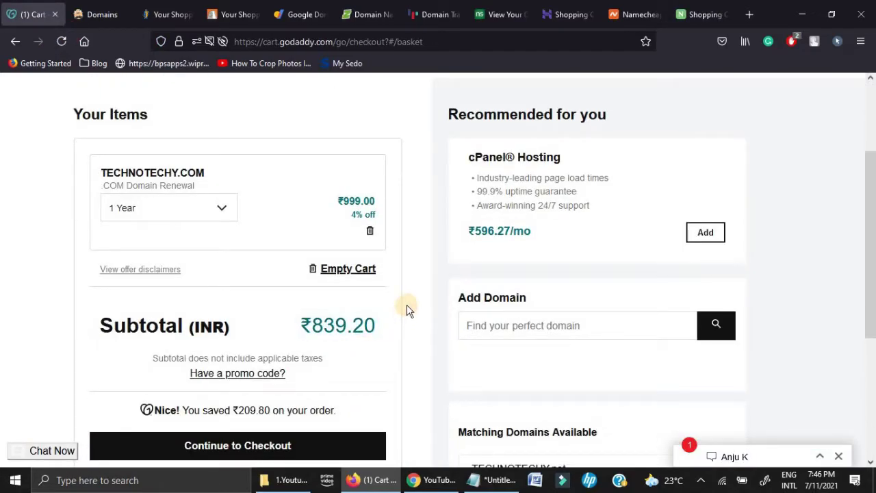
pyautogui.click(698, 15)
pyautogui.moveTo(762, 267); pyautogui.dragTo(819, 212)
pyautogui.click(816, 211)
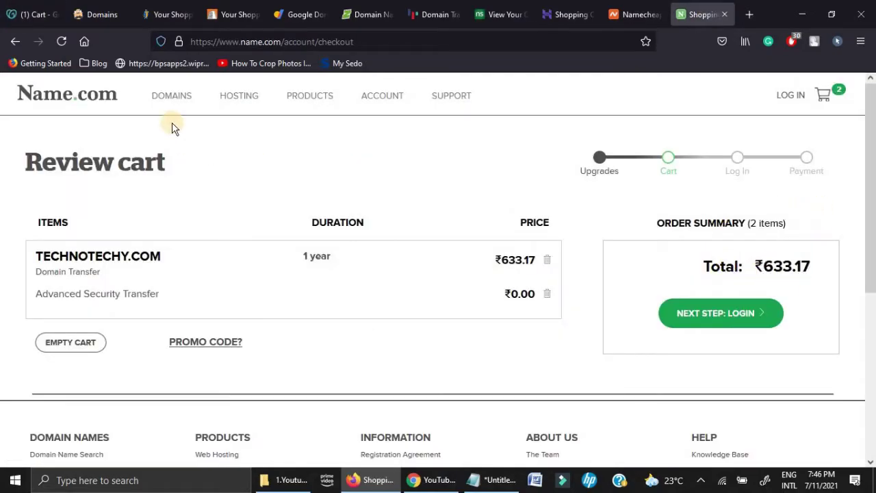
pyautogui.click(54, 14)
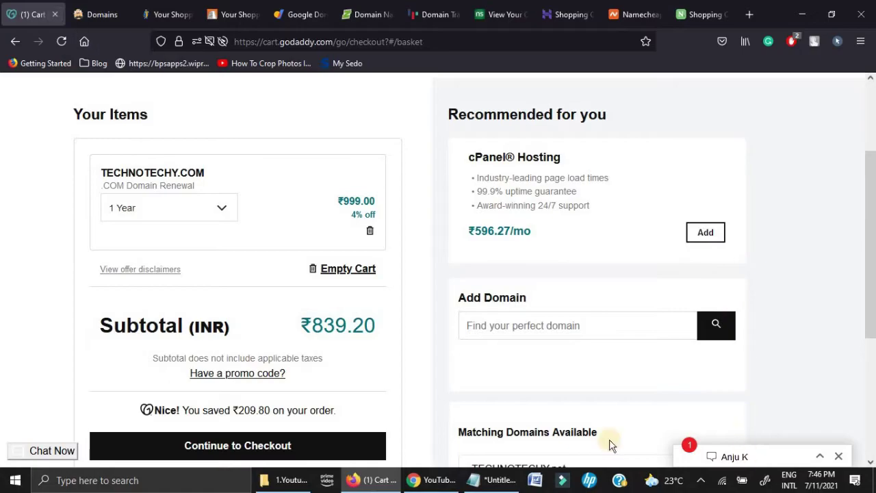
pyautogui.scroll(2, 405, 340)
pyautogui.scroll(1, 420, 342)
pyautogui.scroll(-3, 420, 343)
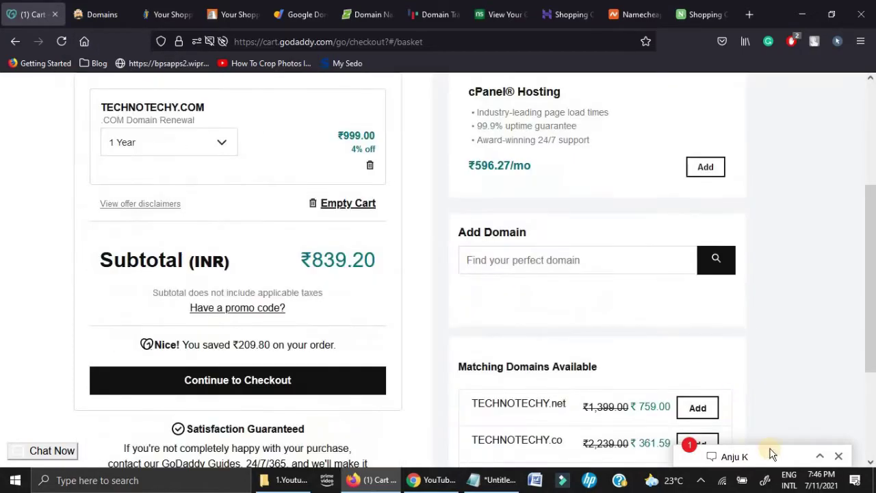
# Step: Expand the GoDaddy support chat and scroll through its message history
pyautogui.click(790, 448)
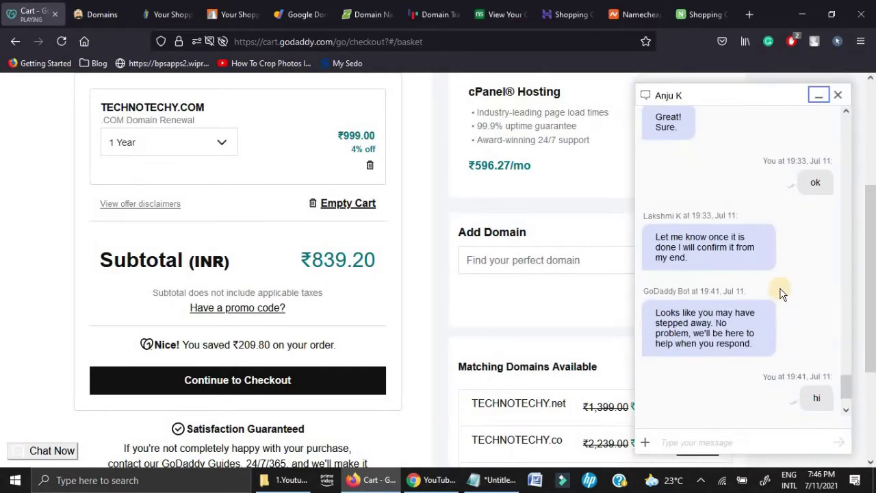
pyautogui.scroll(-5, 780, 294)
pyautogui.scroll(15, 781, 288)
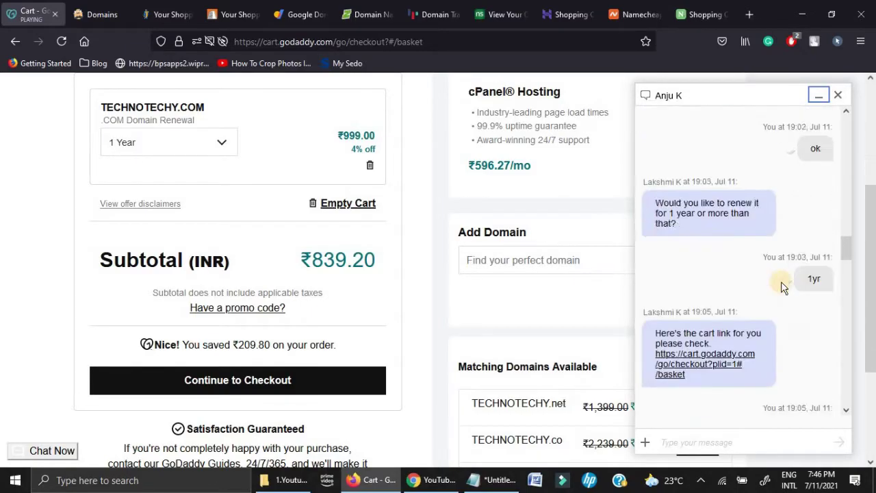
pyautogui.scroll(6, 784, 279)
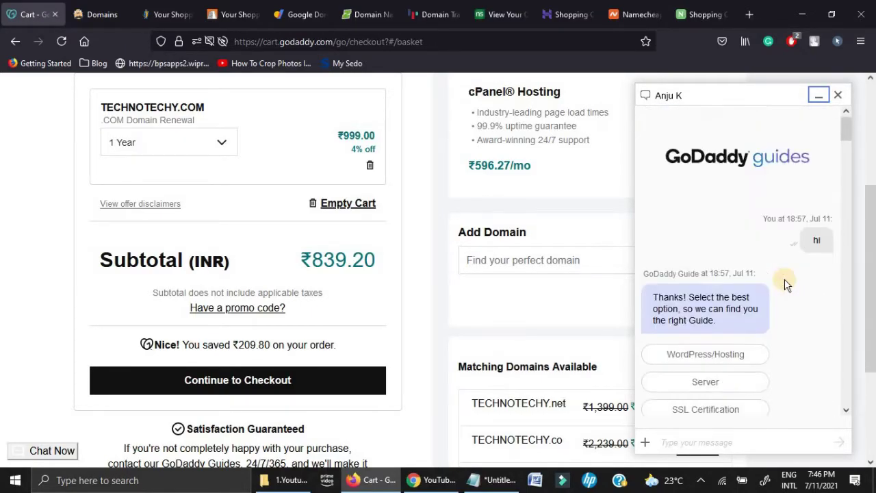
pyautogui.scroll(-3, 789, 284)
pyautogui.scroll(-2, 801, 290)
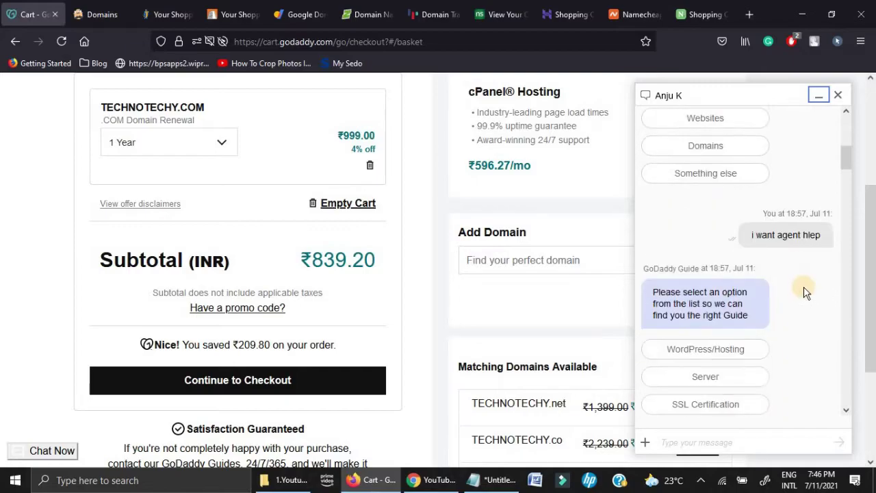
pyautogui.scroll(5, 808, 267)
pyautogui.scroll(-3, 716, 242)
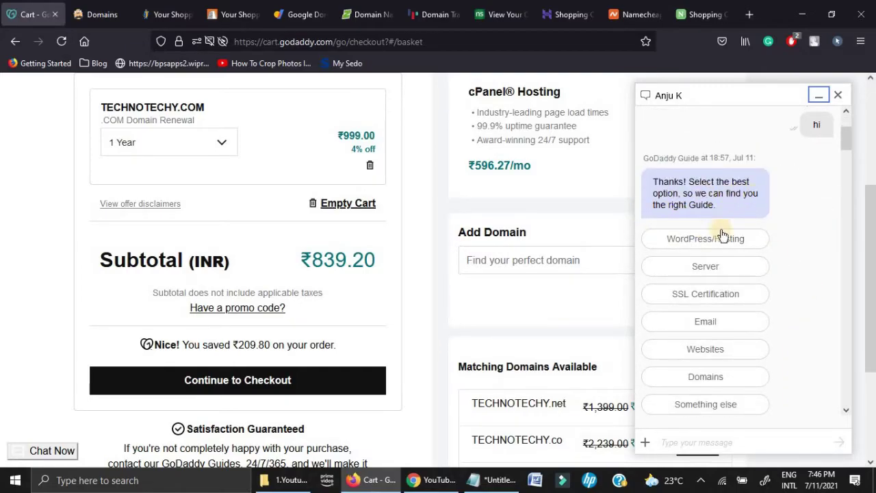
pyautogui.scroll(-3, 778, 311)
pyautogui.scroll(-3, 786, 261)
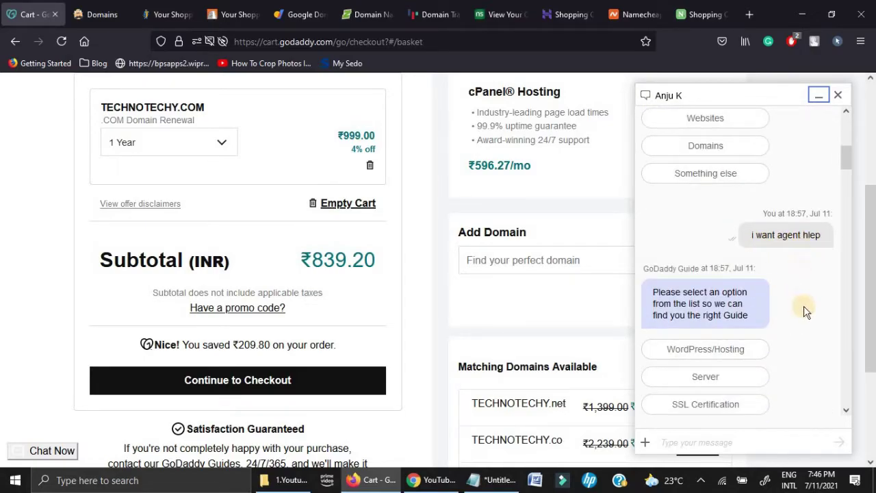
pyautogui.scroll(-3, 801, 308)
pyautogui.scroll(-3, 752, 281)
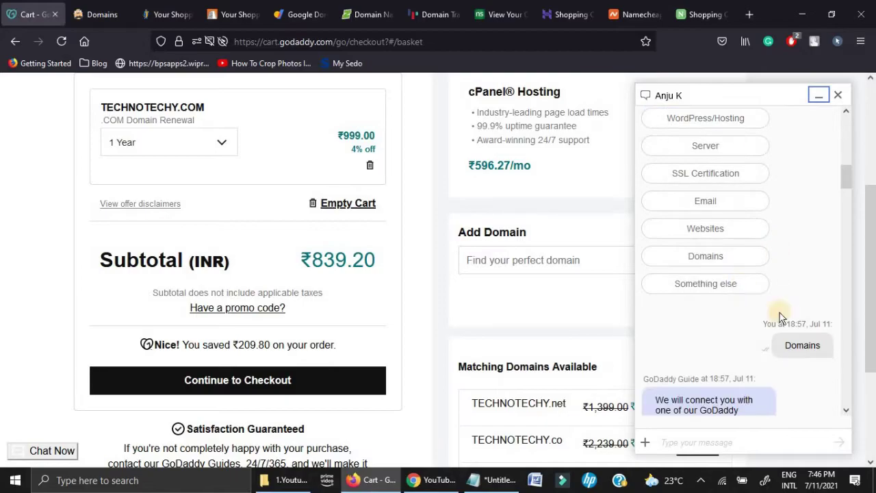
pyautogui.scroll(-3, 787, 322)
pyautogui.scroll(-3, 792, 319)
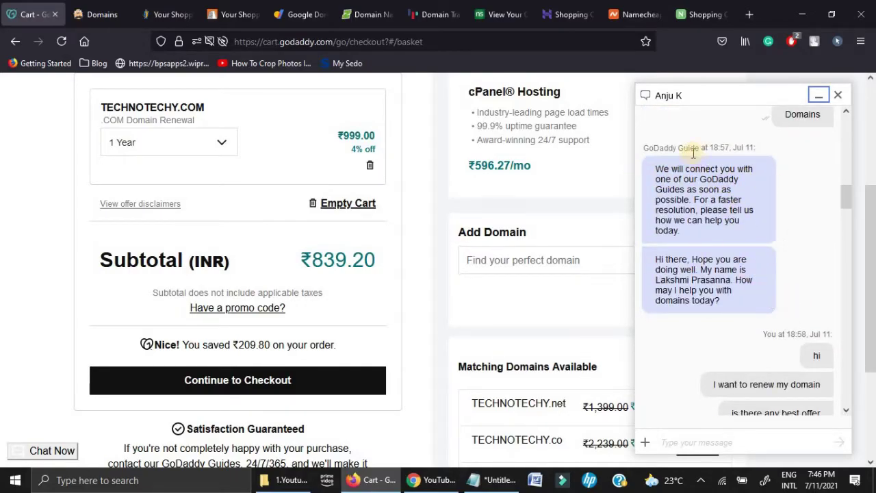
pyautogui.scroll(-3, 688, 147)
# Step: Read the chat from the agent's greeting down to the suggested GOGET30 code
pyautogui.click(753, 188)
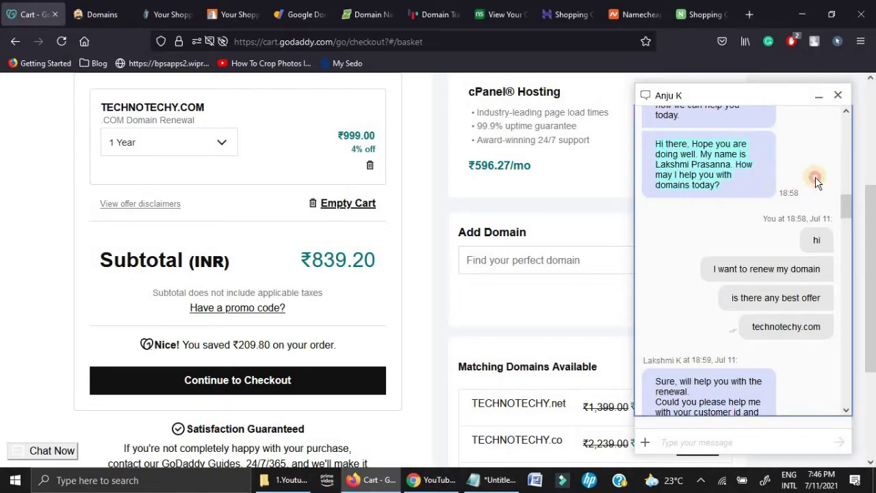
pyautogui.moveTo(657, 166); pyautogui.dragTo(740, 175)
pyautogui.scroll(-3, 736, 195)
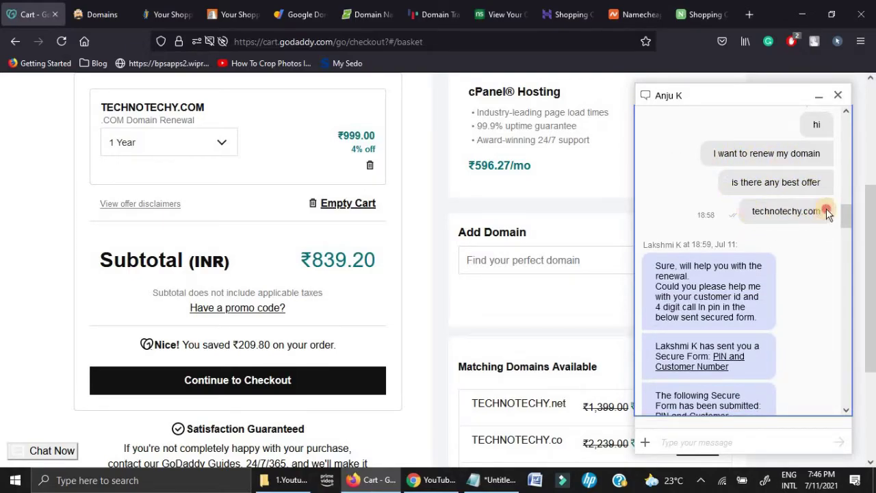
pyautogui.scroll(-3, 731, 240)
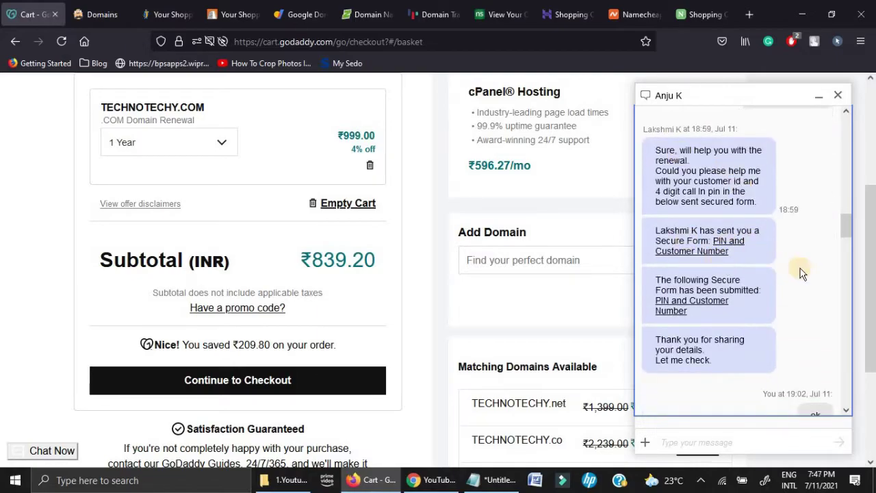
pyautogui.scroll(-3, 698, 226)
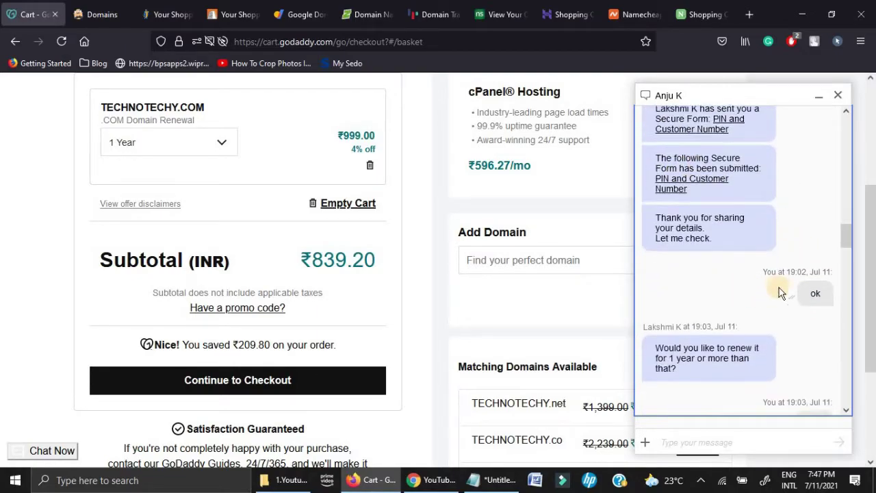
pyautogui.scroll(-3, 780, 293)
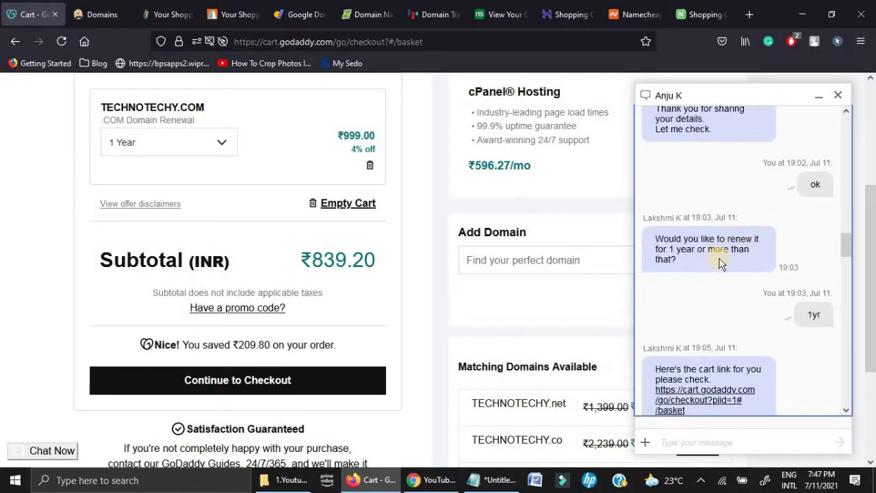
pyautogui.scroll(-3, 691, 150)
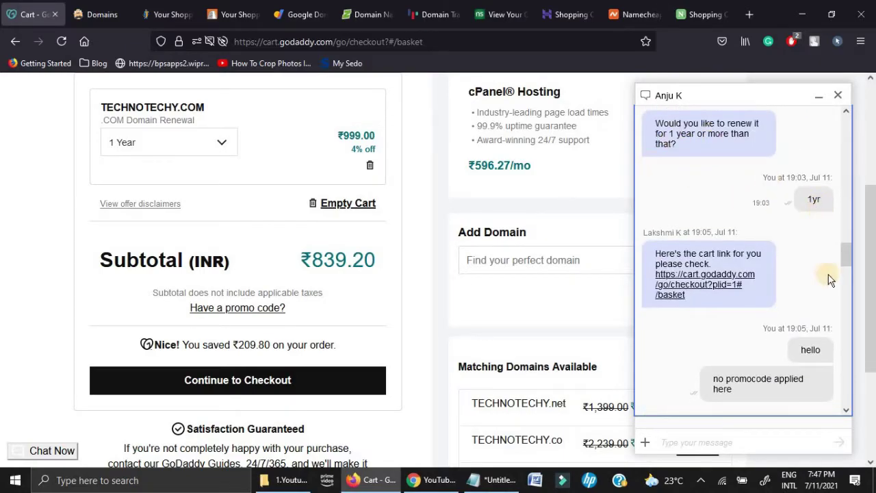
pyautogui.scroll(-2, 787, 267)
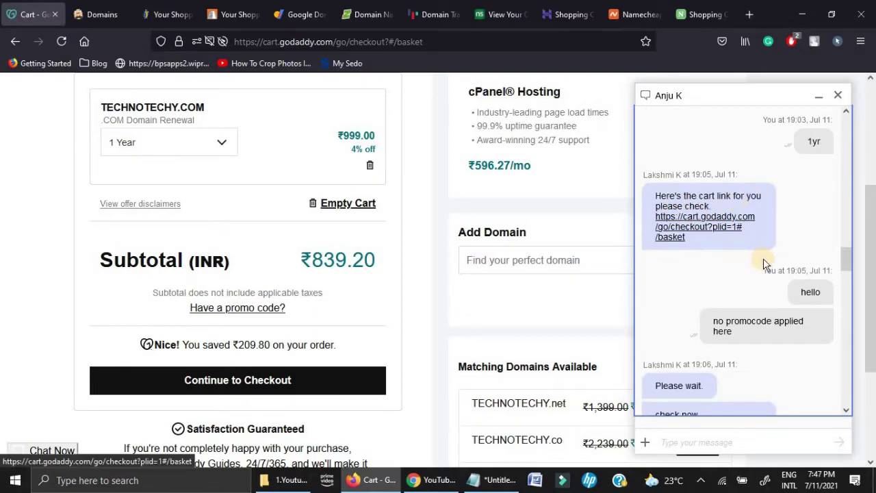
pyautogui.scroll(-2, 763, 266)
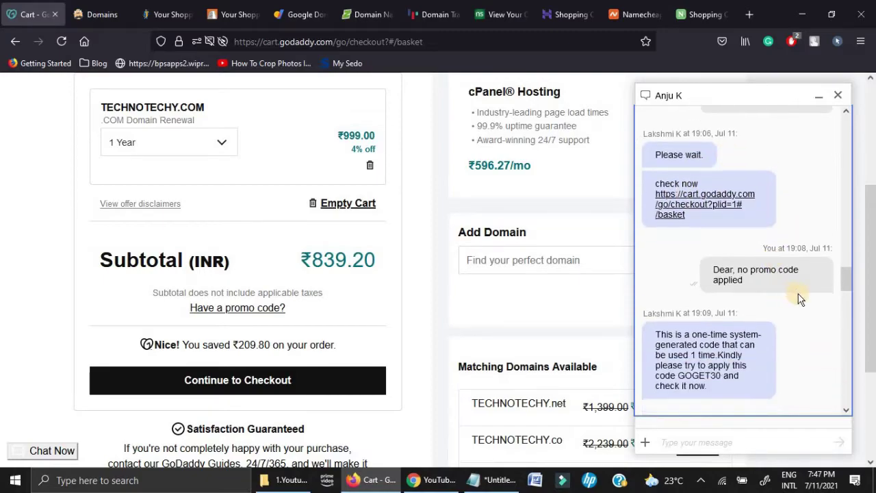
pyautogui.scroll(-2, 739, 192)
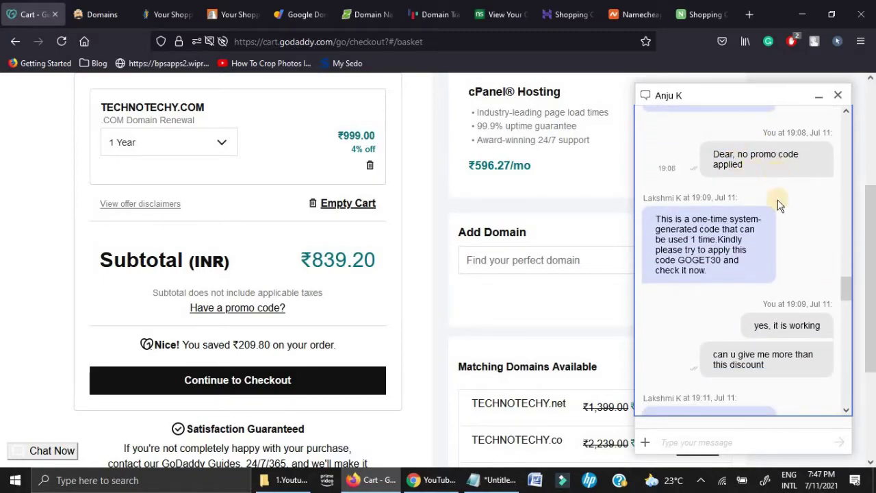
pyautogui.scroll(2, 778, 203)
pyautogui.scroll(-1, 775, 240)
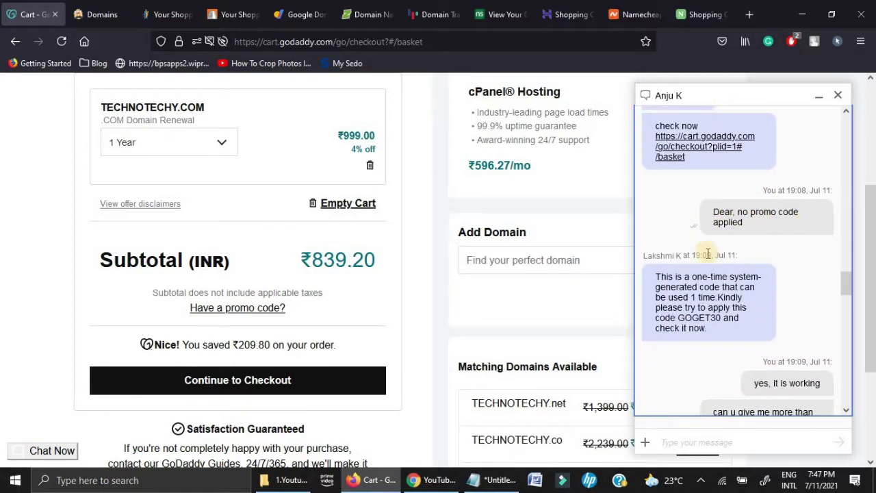
pyautogui.scroll(-1, 707, 252)
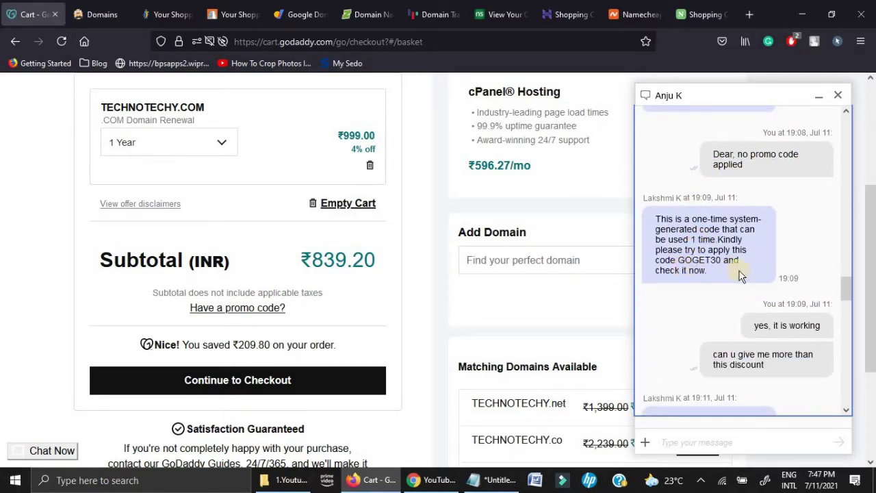
pyautogui.scroll(-1, 716, 281)
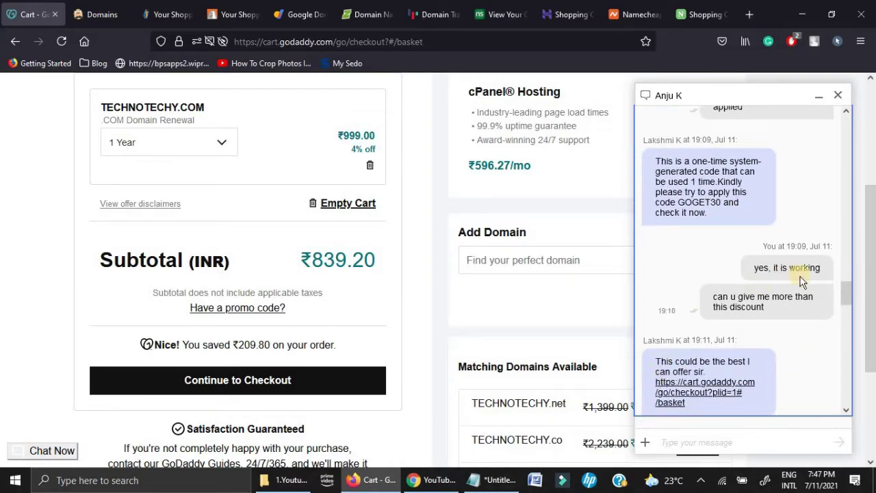
pyautogui.scroll(-1, 790, 260)
pyautogui.scroll(-1, 782, 218)
pyautogui.scroll(-1, 773, 225)
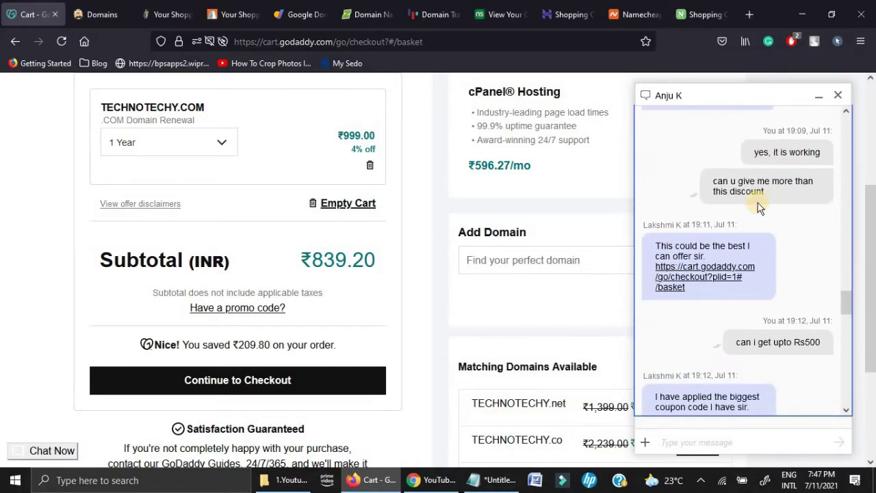
pyautogui.scroll(2, 694, 204)
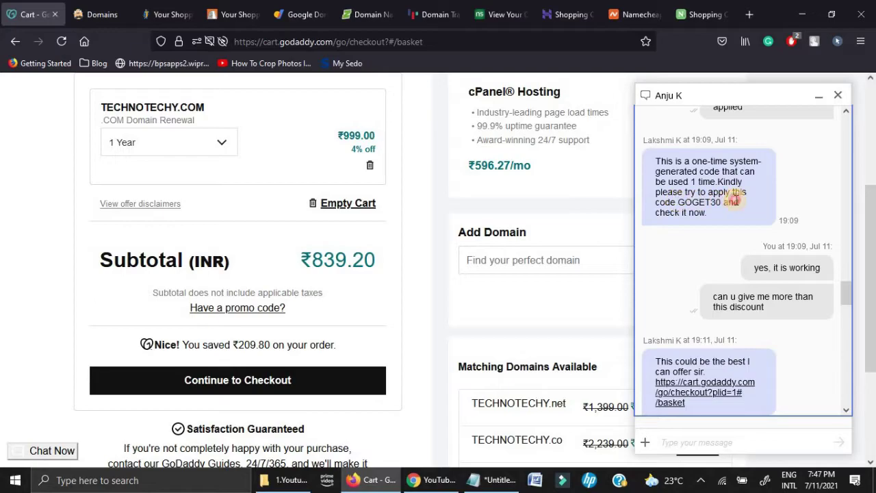
pyautogui.scroll(-1, 725, 233)
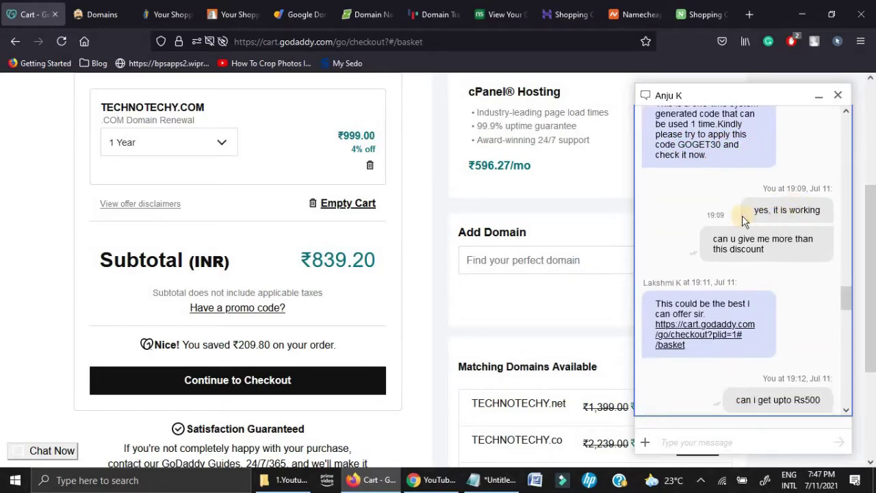
pyautogui.scroll(-1, 794, 235)
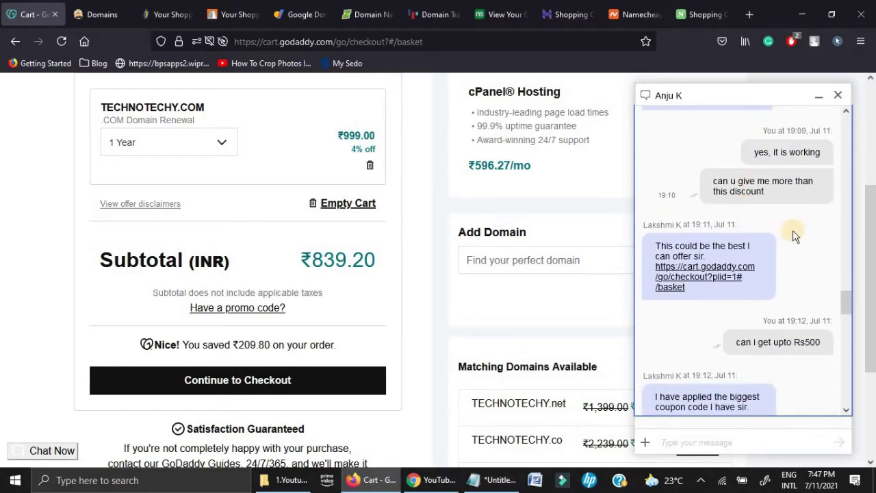
pyautogui.scroll(-2, 825, 228)
pyautogui.scroll(2, 752, 205)
pyautogui.scroll(-1, 794, 232)
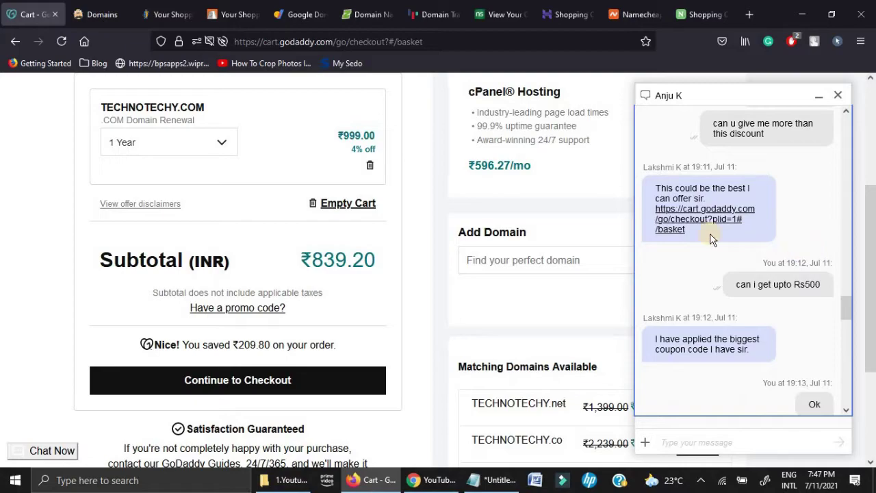
pyautogui.scroll(-1, 712, 238)
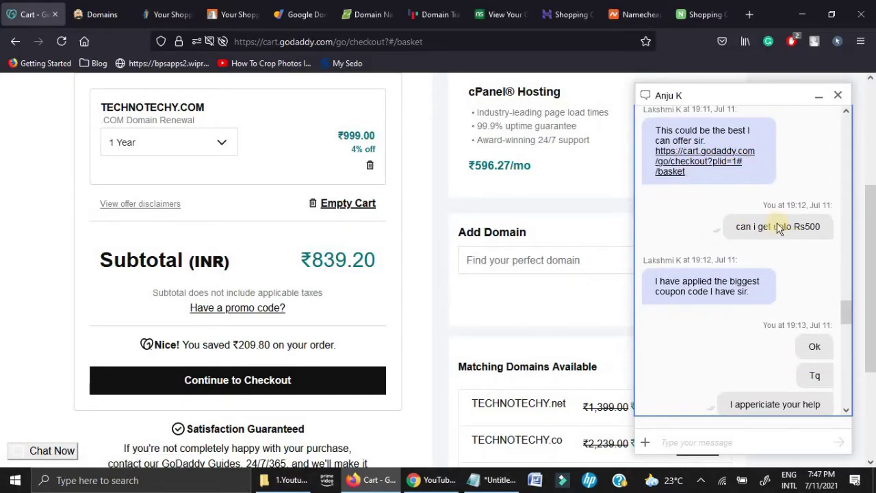
pyautogui.scroll(-1, 821, 171)
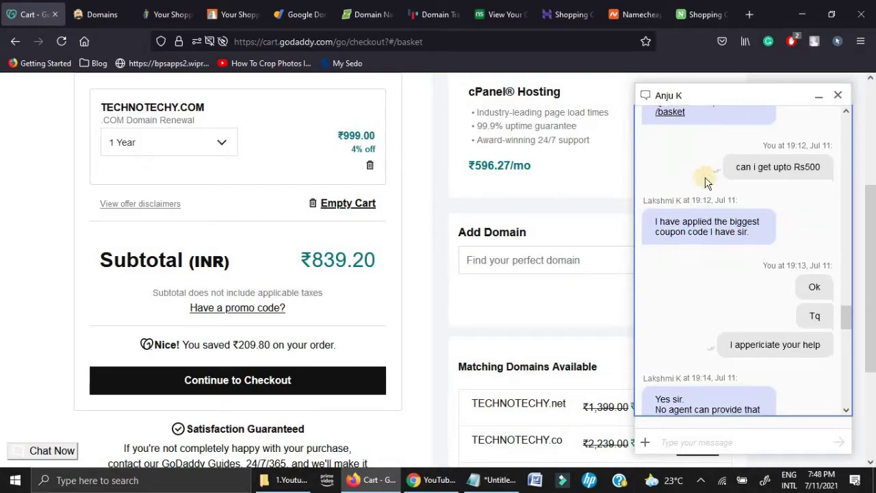
pyautogui.scroll(-2, 707, 179)
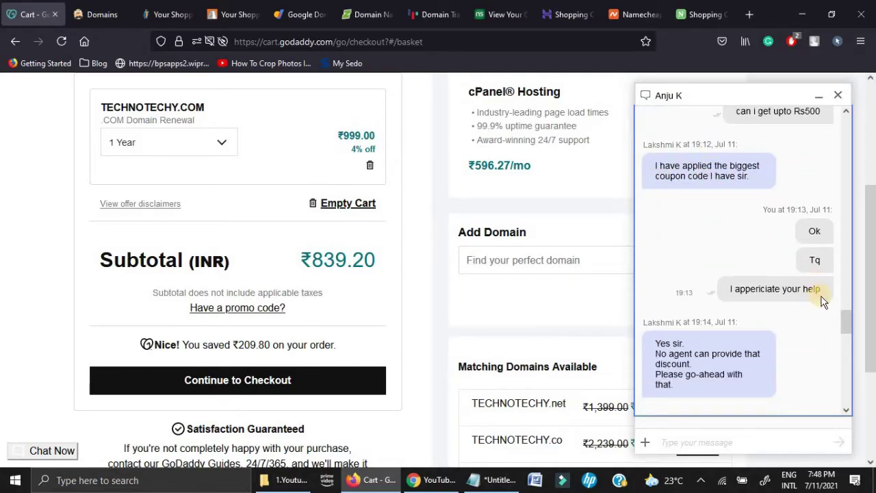
pyautogui.scroll(-4, 824, 301)
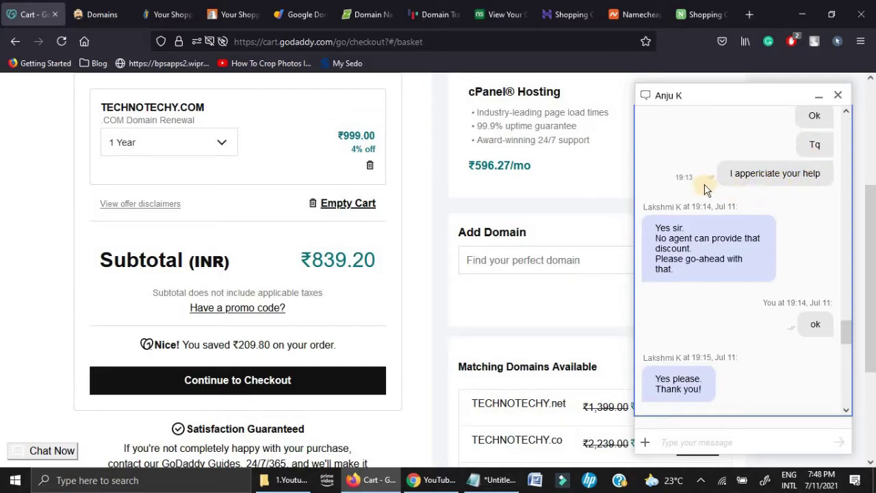
pyautogui.scroll(-2, 681, 209)
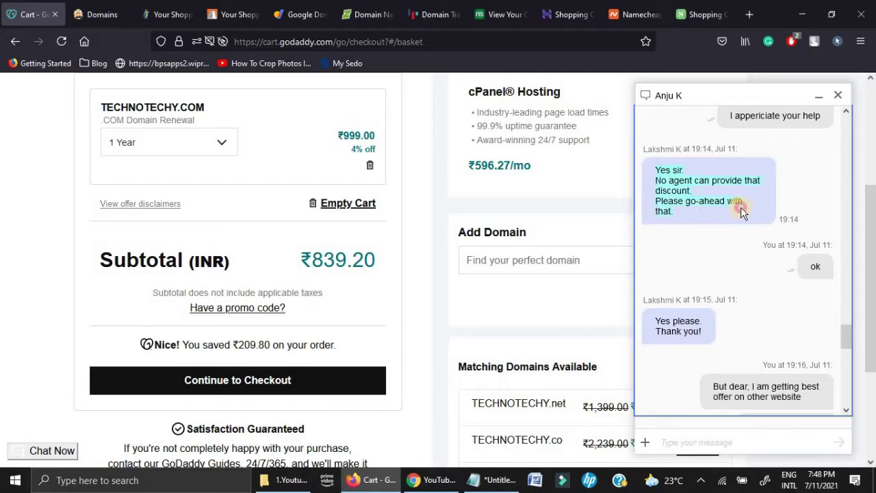
pyautogui.scroll(-15, 772, 318)
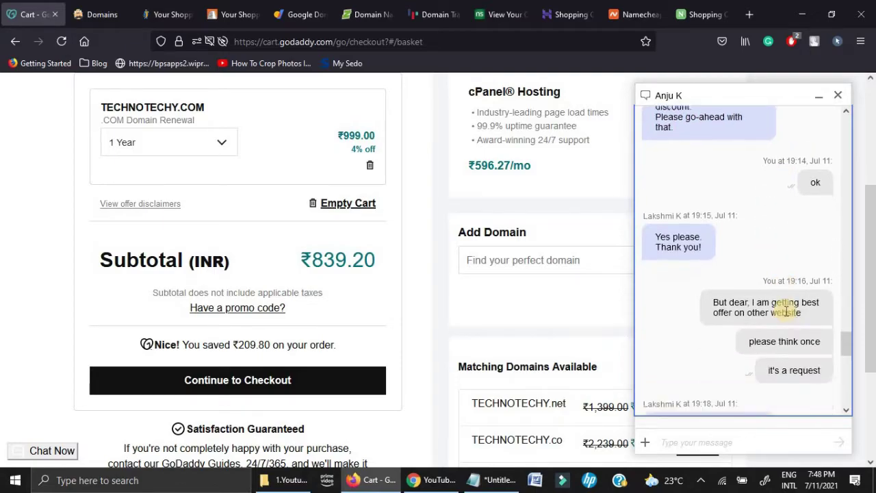
pyautogui.scroll(-8, 786, 309)
pyautogui.scroll(12, 794, 273)
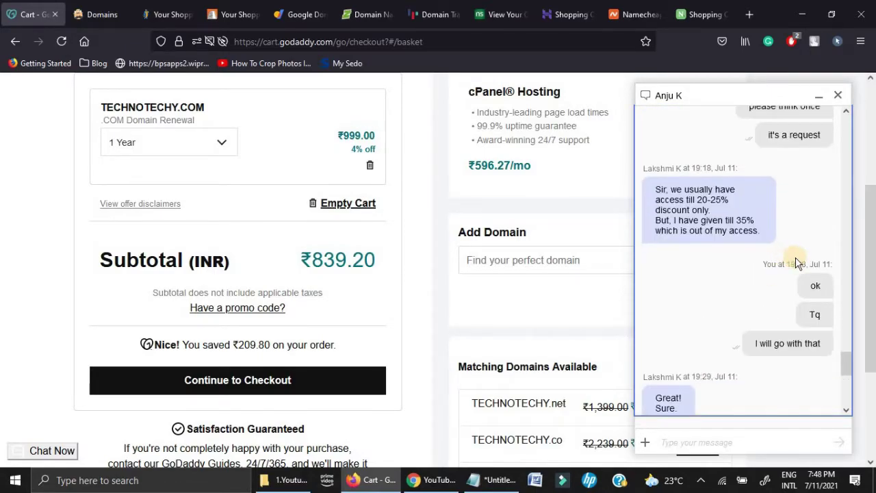
pyautogui.scroll(-2, 799, 301)
pyautogui.scroll(-5, 800, 309)
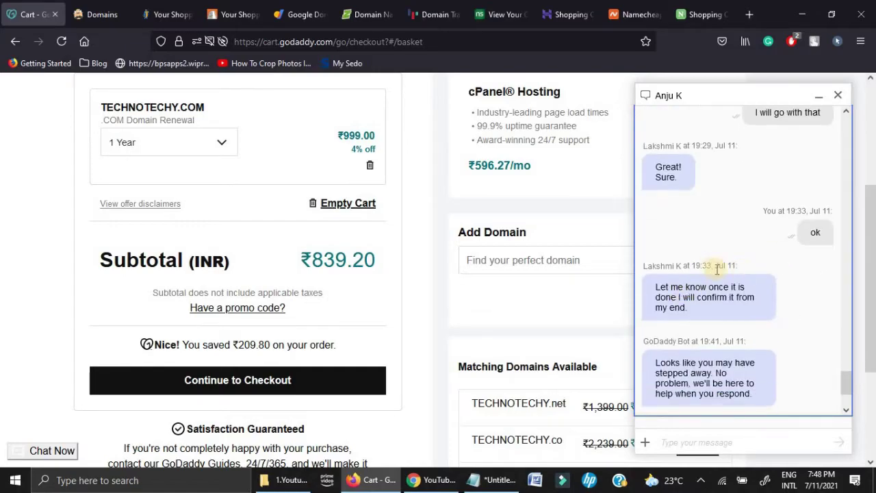
pyautogui.scroll(-3, 804, 272)
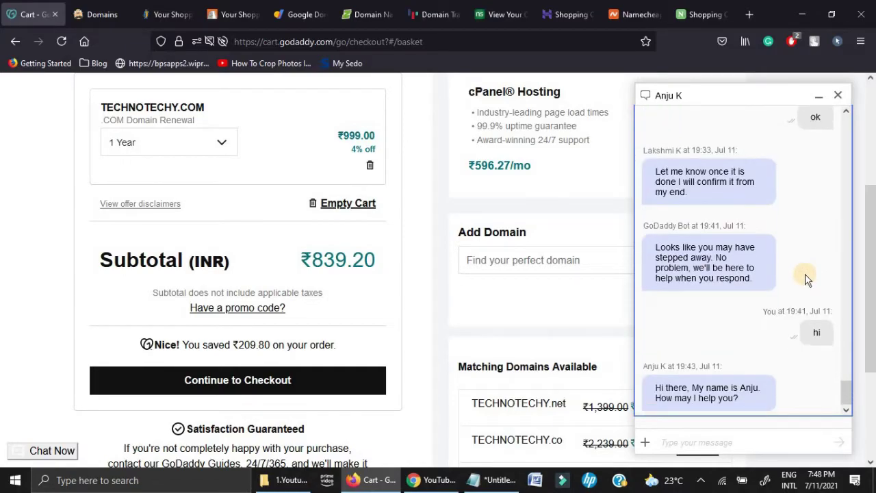
pyautogui.scroll(9, 766, 321)
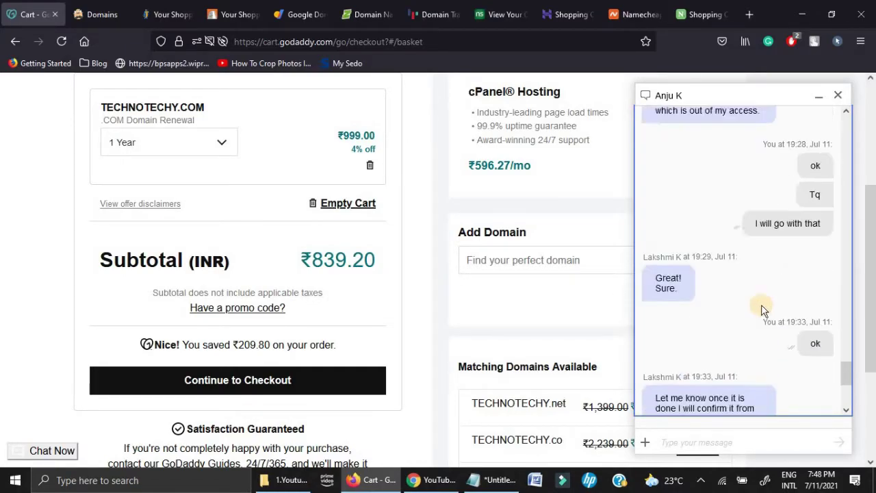
pyautogui.moveTo(657, 190); pyautogui.dragTo(742, 198)
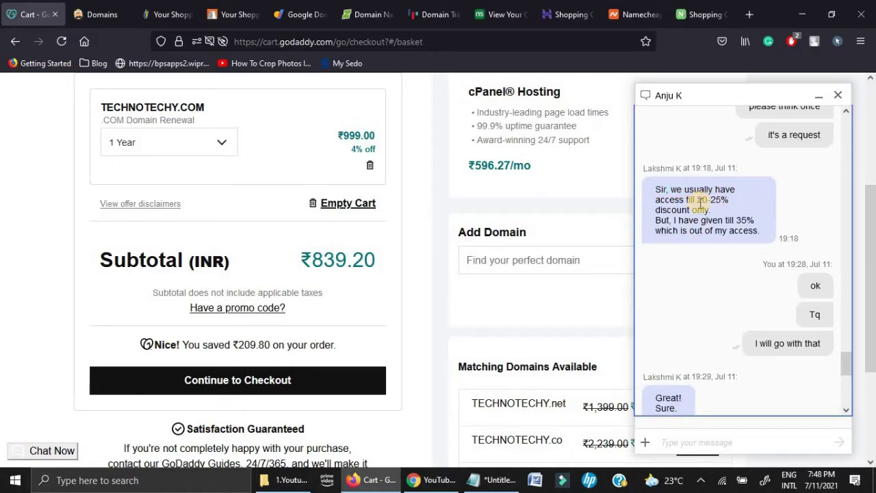
pyautogui.scroll(2, 699, 202)
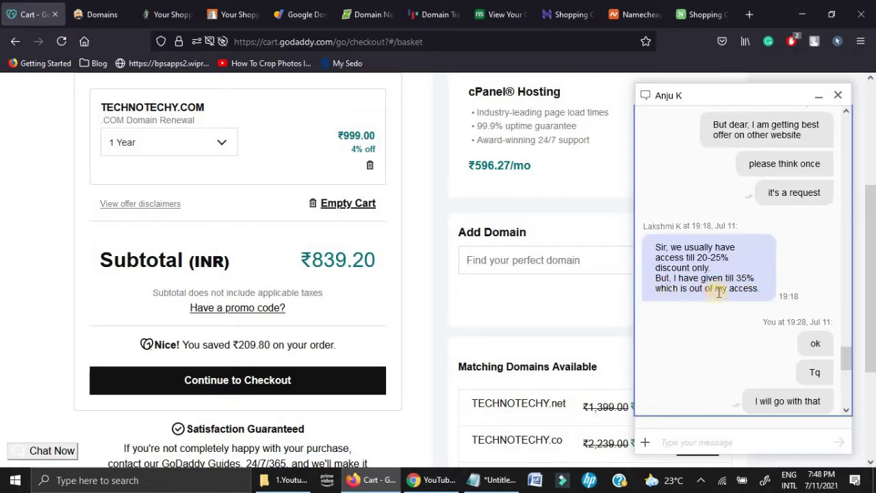
pyautogui.scroll(-5, 767, 295)
pyautogui.scroll(2, 698, 319)
# Step: Copy the GOGET30 code from the saved promo-code notes in Notepad and return to the cart
pyautogui.scroll(3, 413, 303)
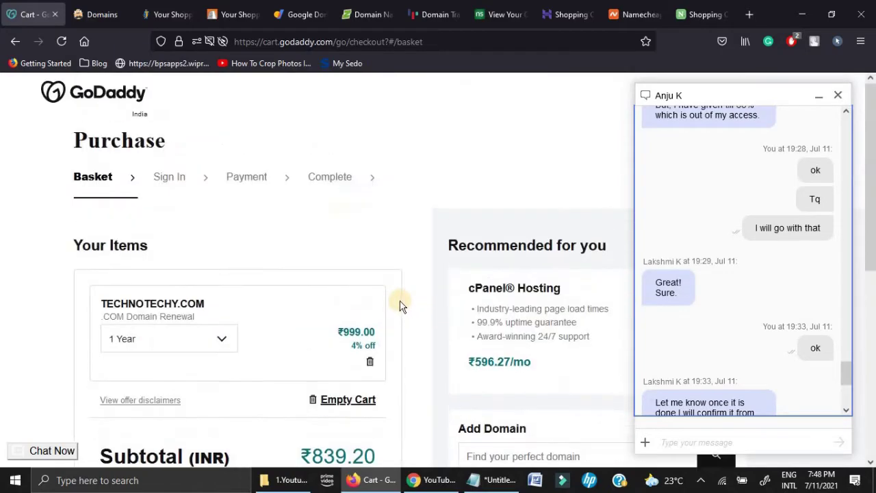
pyautogui.scroll(-3, 400, 306)
pyautogui.click(488, 480)
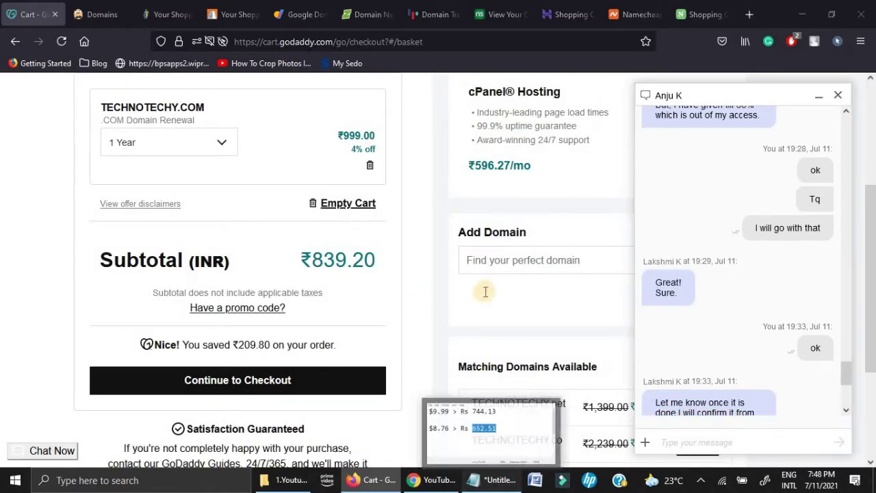
pyautogui.scroll(-2, 595, 305)
pyautogui.moveTo(417, 308); pyautogui.dragTo(313, 308)
pyautogui.hotkey('ctrl', 'c')
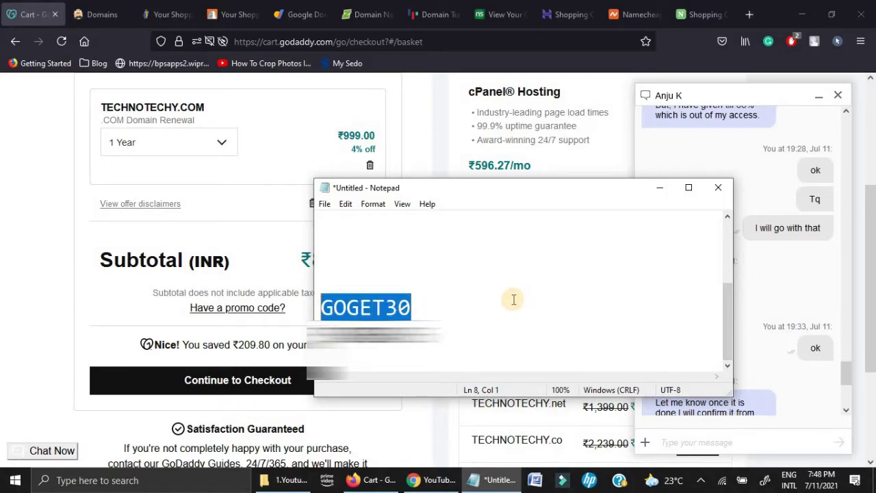
pyautogui.click(281, 290)
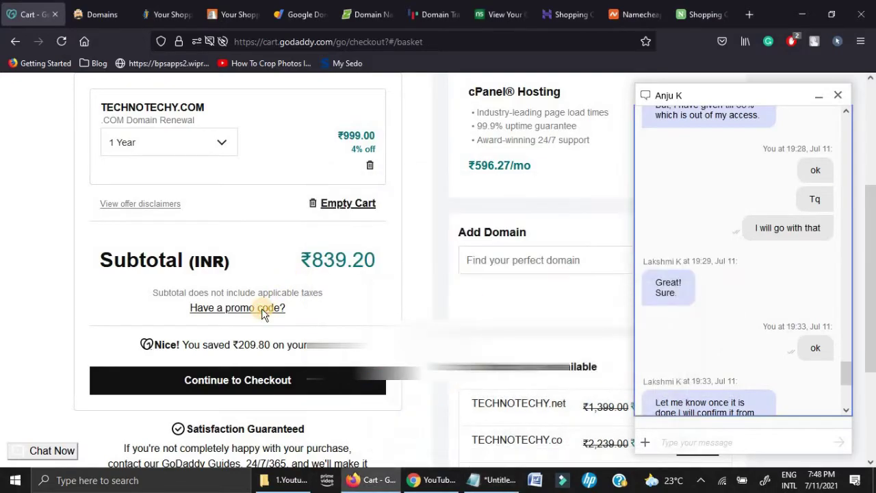
# Step: Paste GOGET30 into the promo field and apply it, lowering the subtotal to ₹734.30
pyautogui.click(263, 309)
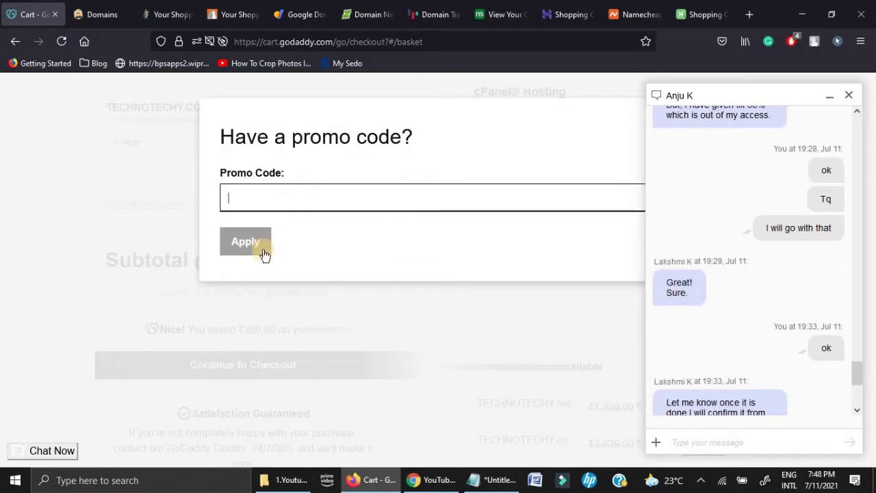
pyautogui.hotkey('ctrl', 'v')
pyautogui.click(245, 241)
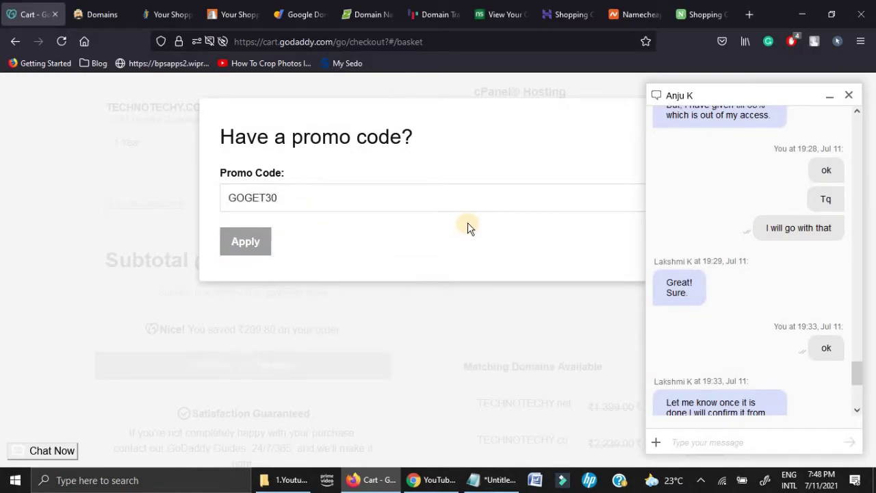
pyautogui.scroll(-4, 360, 277)
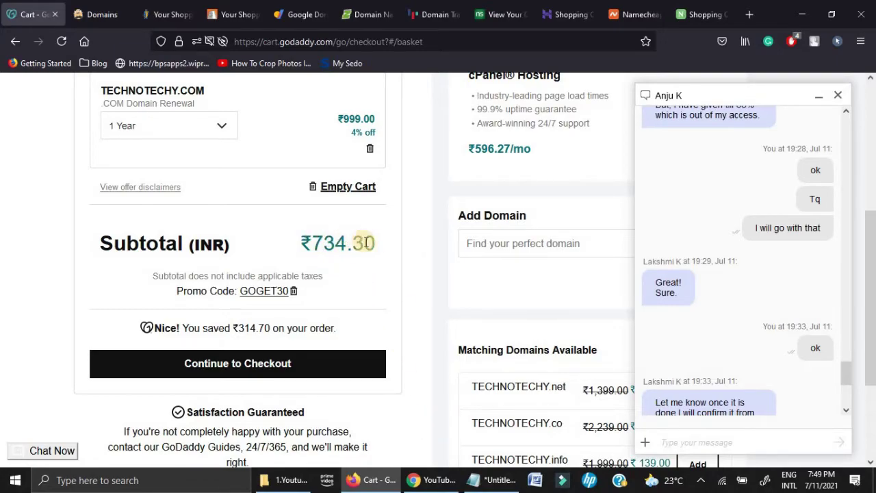
# Step: Select and copy the SFSAVE6 code from the Notepad notes, then minimize them
pyautogui.click(474, 483)
pyautogui.click(409, 334)
pyautogui.moveTo(410, 334); pyautogui.dragTo(321, 334)
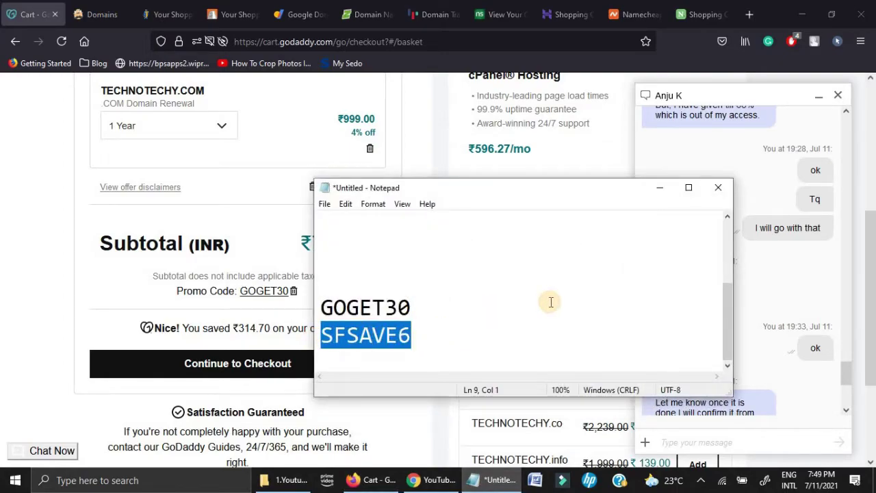
pyautogui.click(660, 186)
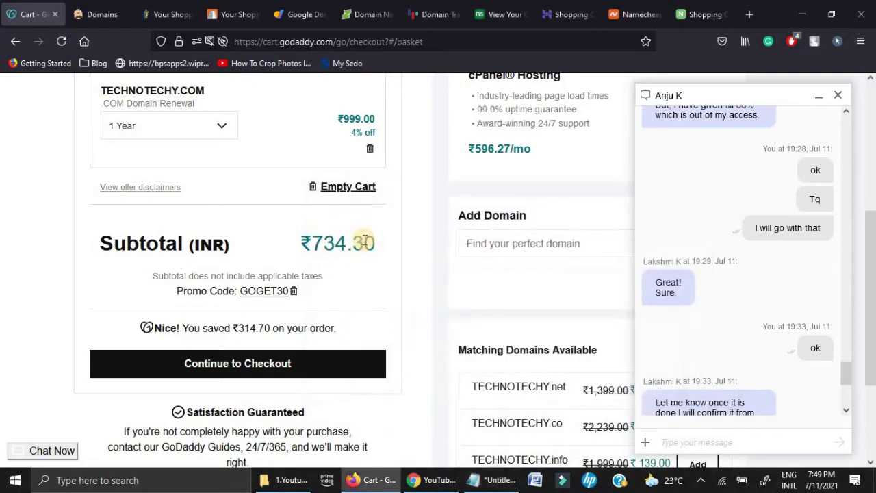
# Step: Reselect SFSAVE6 in the notes, hide Notepad, and remove the GOGET30 promo from the cart
pyautogui.click(487, 479)
pyautogui.moveTo(411, 335); pyautogui.dragTo(320, 335)
pyautogui.hotkey('ctrl', 'c')
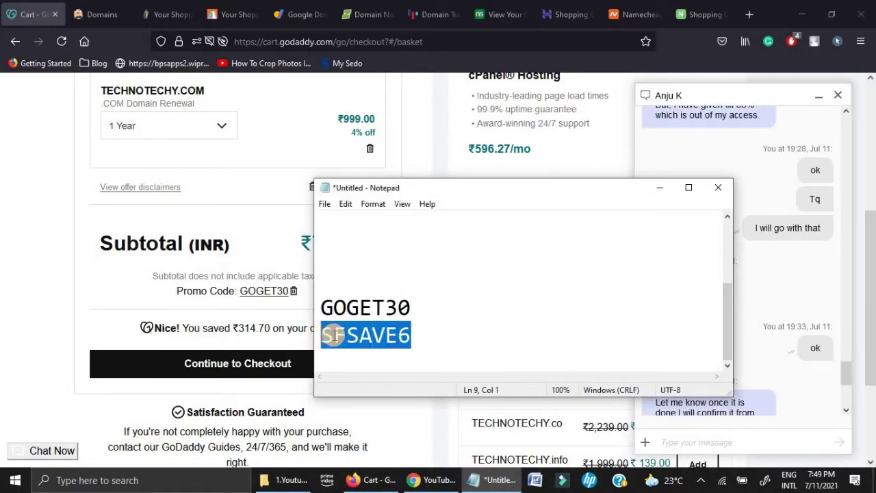
pyautogui.click(461, 331)
pyautogui.click(660, 188)
pyautogui.click(295, 293)
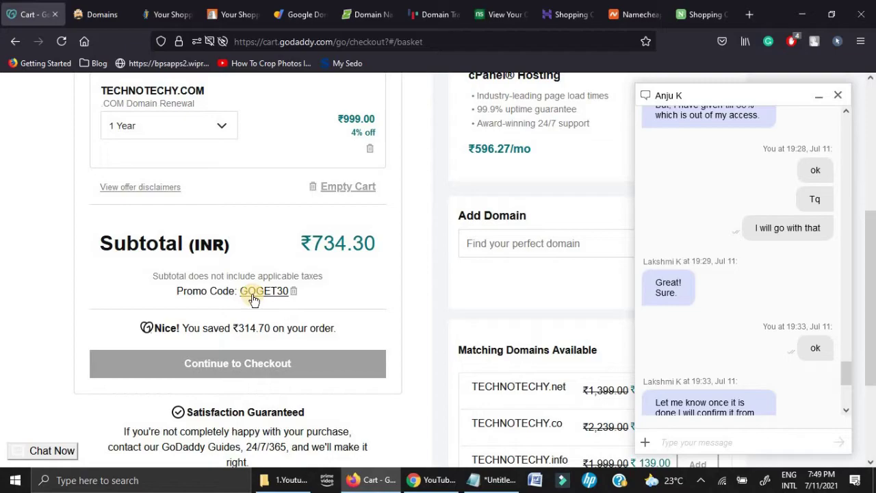
# Step: Paste and apply SFSAVE6 in the promo field, bringing the subtotal to ₹681.85
pyautogui.scroll(-4, 305, 314)
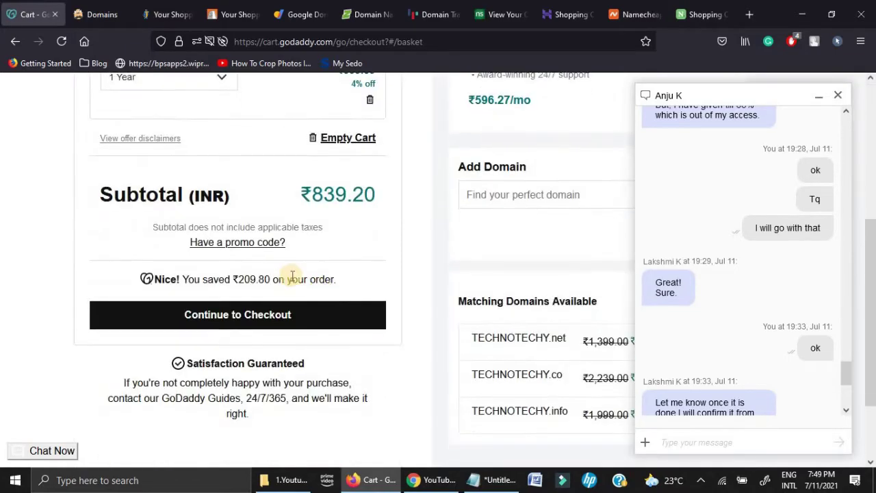
pyautogui.click(241, 244)
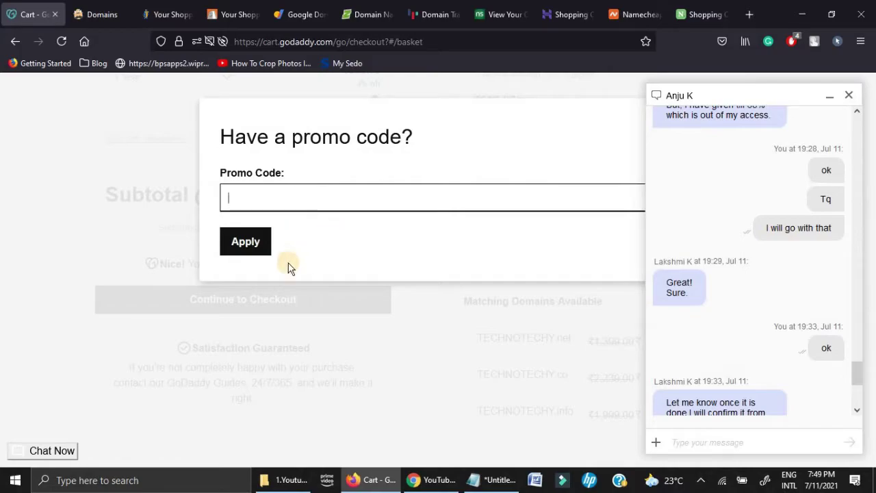
pyautogui.hotkey('ctrl', 'v')
pyautogui.click(244, 239)
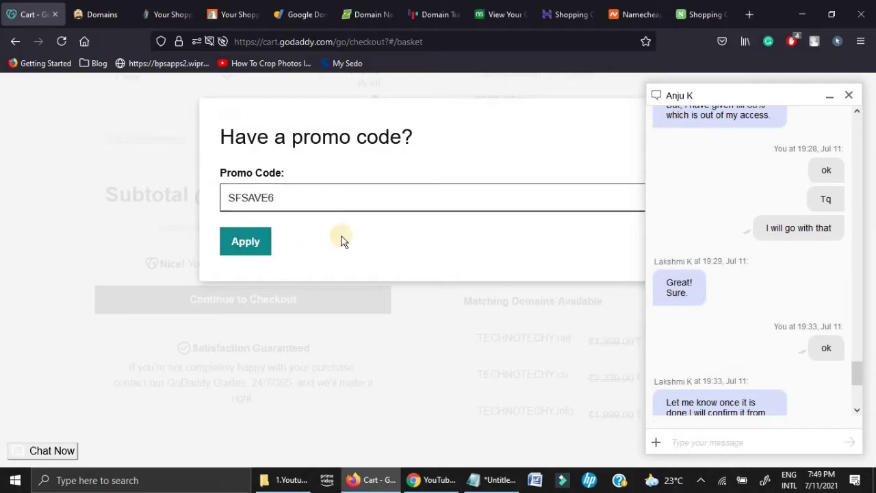
pyautogui.click(830, 100)
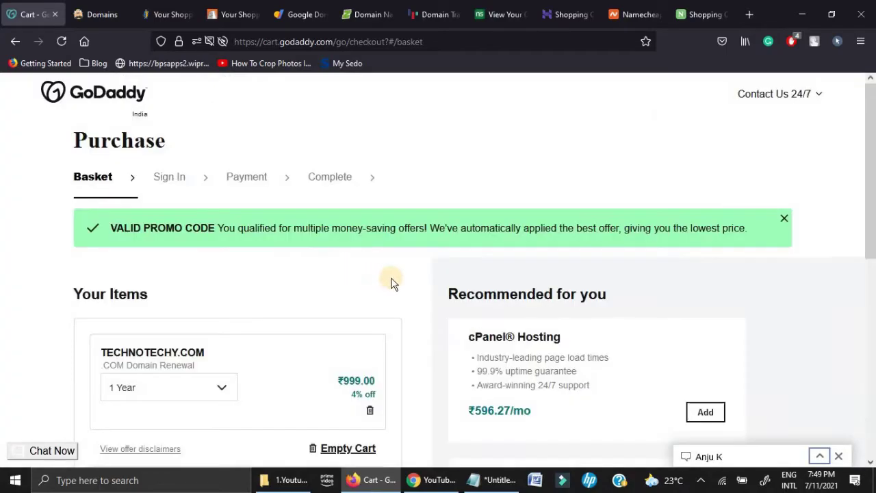
pyautogui.scroll(-3, 385, 283)
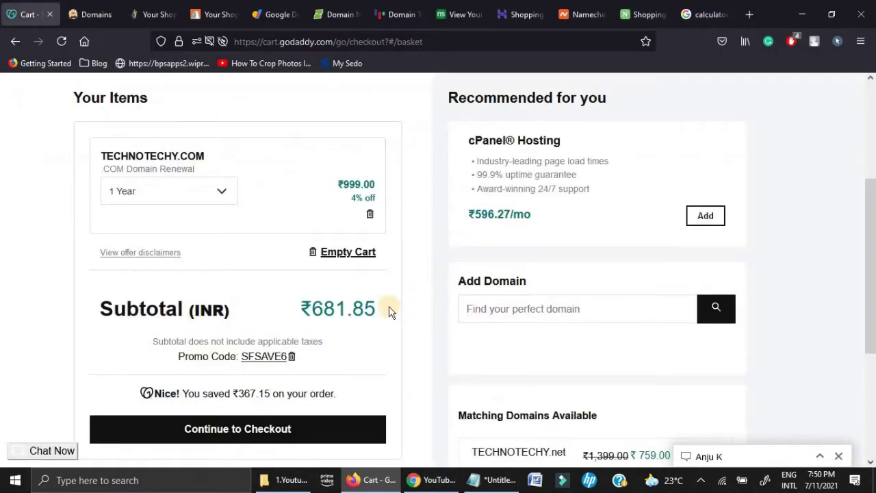
# Step: Compute 839 minus 682 on the Google calculator, glancing at the cart subtotal midway
pyautogui.click(705, 16)
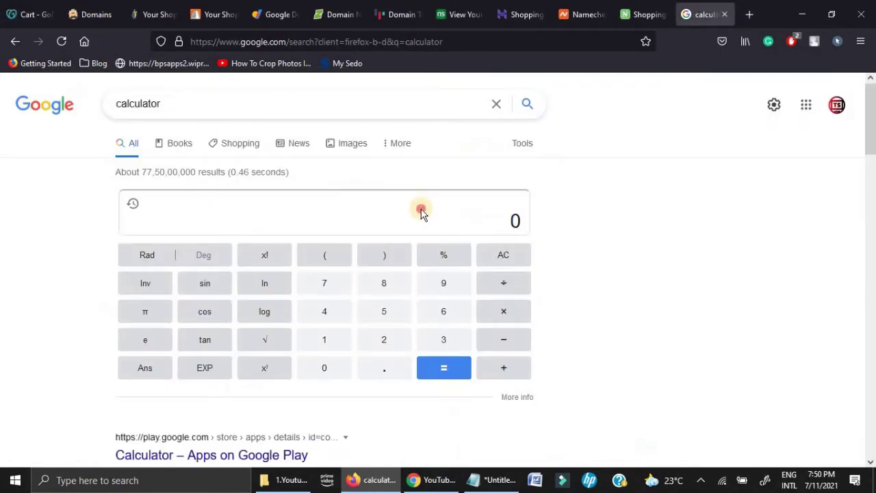
pyautogui.click(385, 286)
pyautogui.click(443, 338)
pyautogui.click(445, 288)
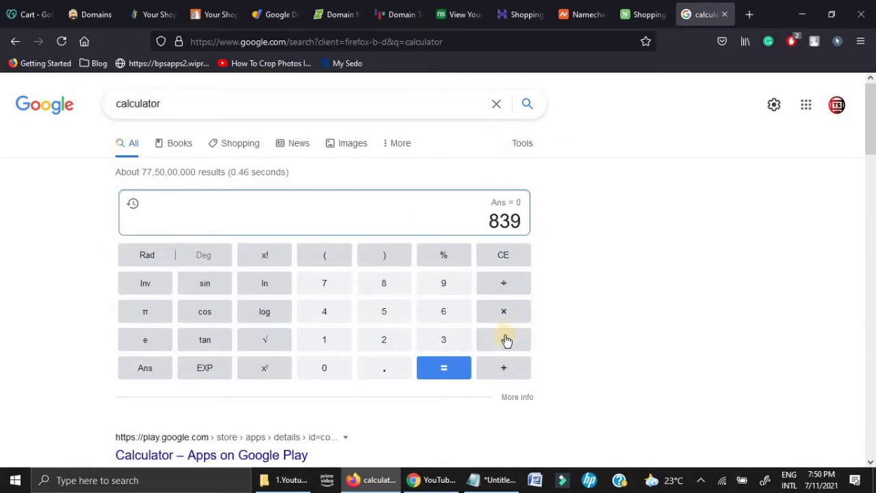
pyautogui.click(504, 339)
pyautogui.click(443, 312)
pyautogui.click(28, 12)
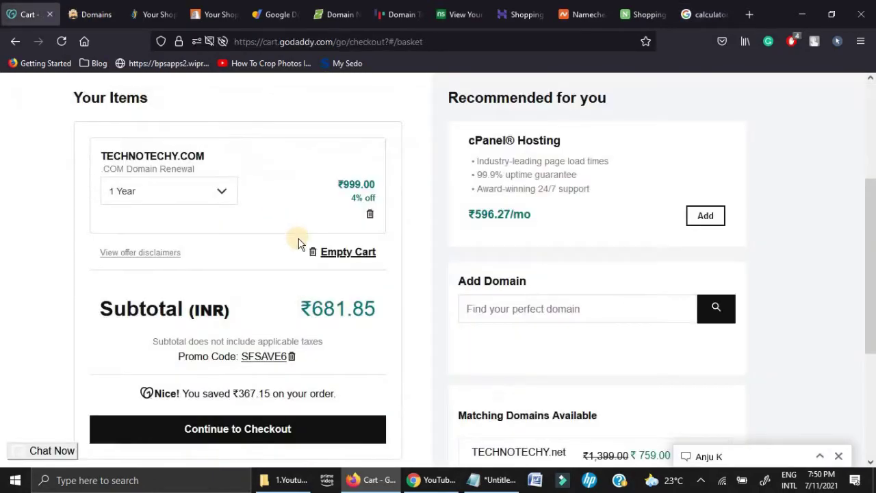
pyautogui.click(717, 9)
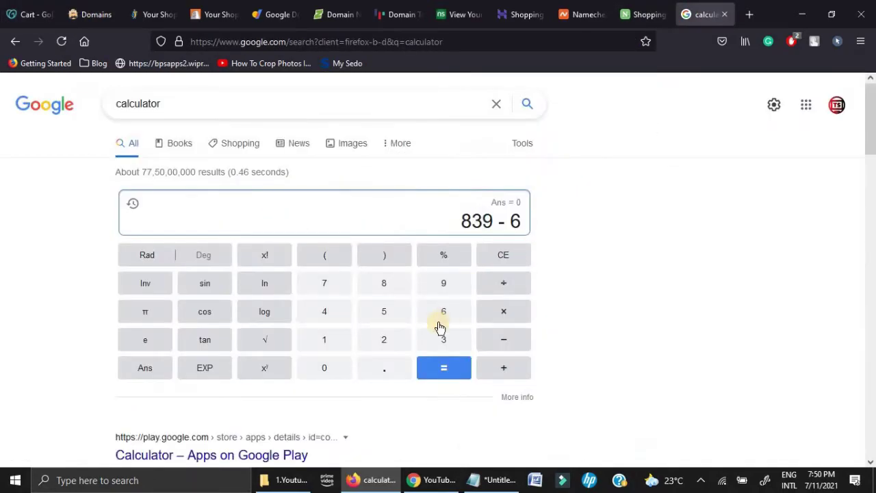
pyautogui.click(384, 283)
pyautogui.click(381, 337)
pyautogui.click(452, 370)
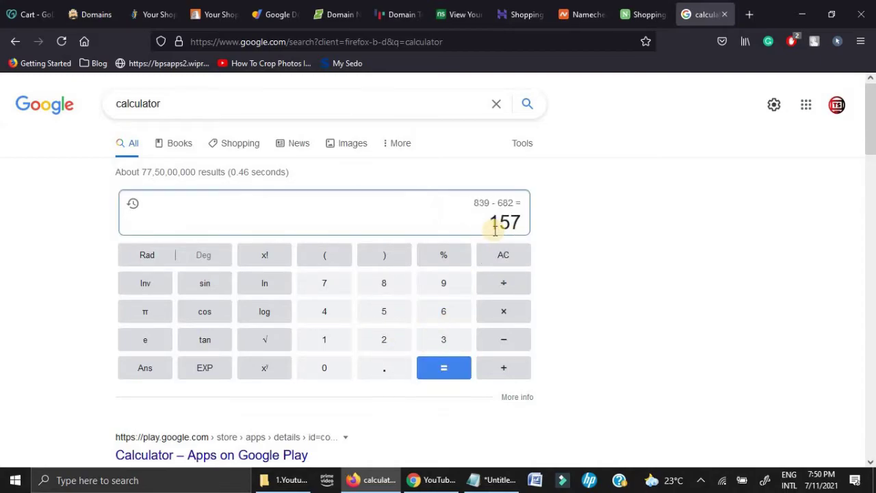
# Step: Compare the 157 result with the ₹681.85 cart subtotal, ending on the GoDaddy cart
pyautogui.moveTo(489, 221); pyautogui.dragTo(615, 204)
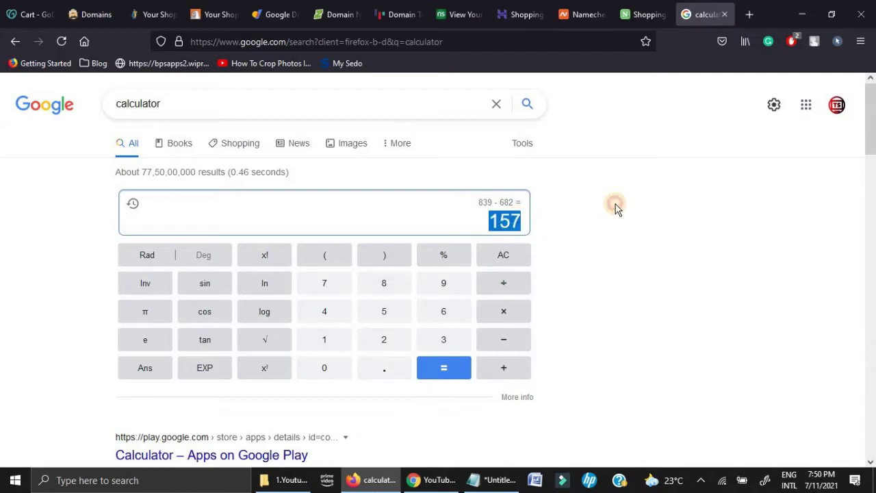
pyautogui.click(616, 204)
pyautogui.hotkey('ctrl', 'Tab')
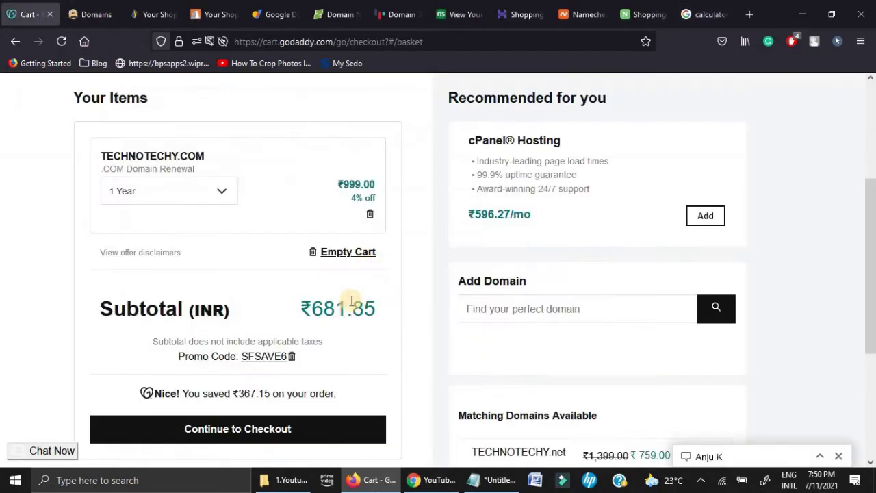
pyautogui.moveTo(307, 307); pyautogui.dragTo(411, 301)
pyautogui.click(465, 205)
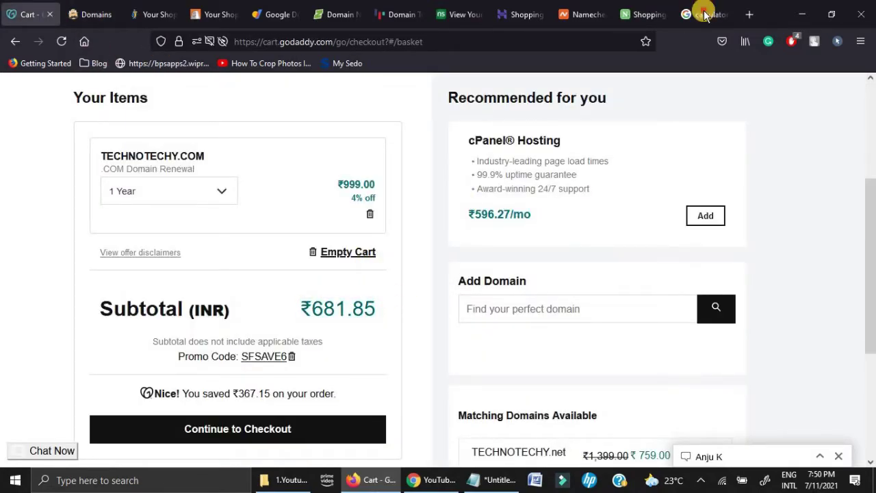
pyautogui.hotkey('ctrl', 'shift', 'Tab')
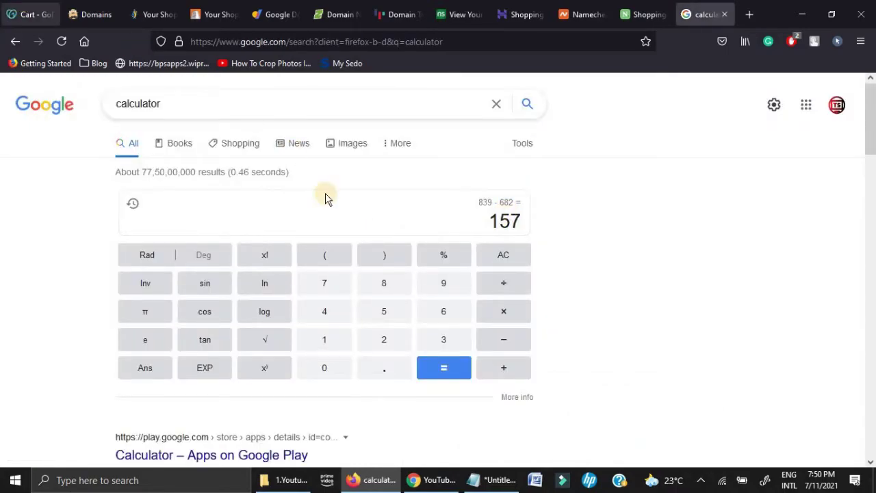
pyautogui.hotkey('ctrl', 'Tab')
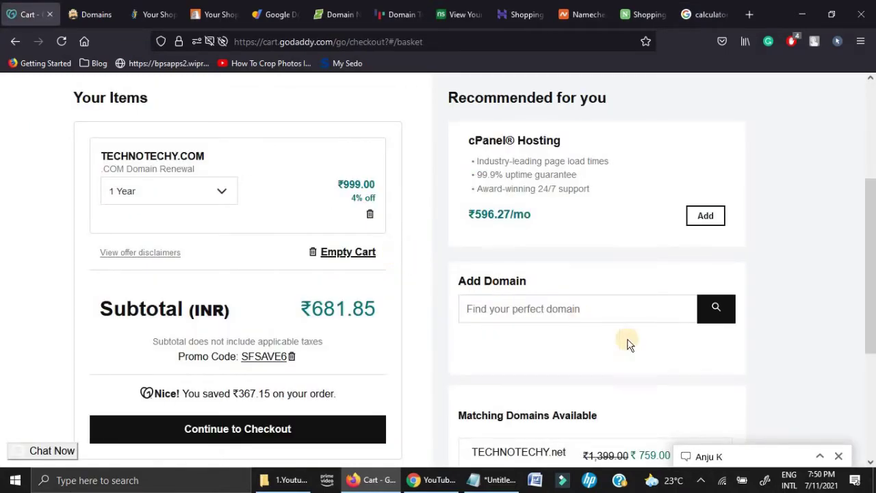
pyautogui.click(817, 457)
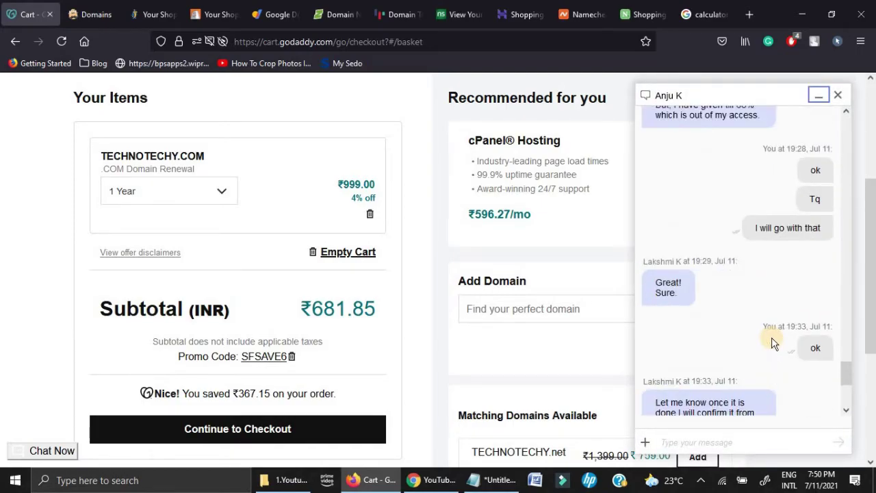
pyautogui.scroll(3, 772, 342)
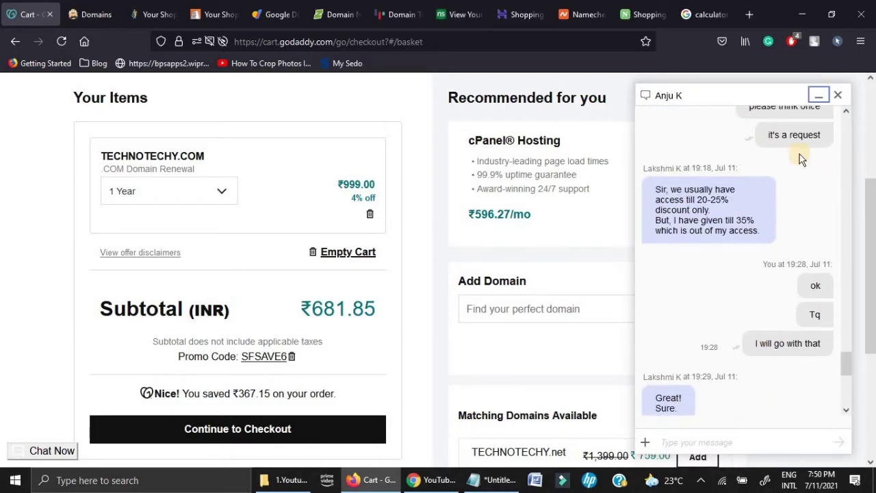
pyautogui.click(808, 98)
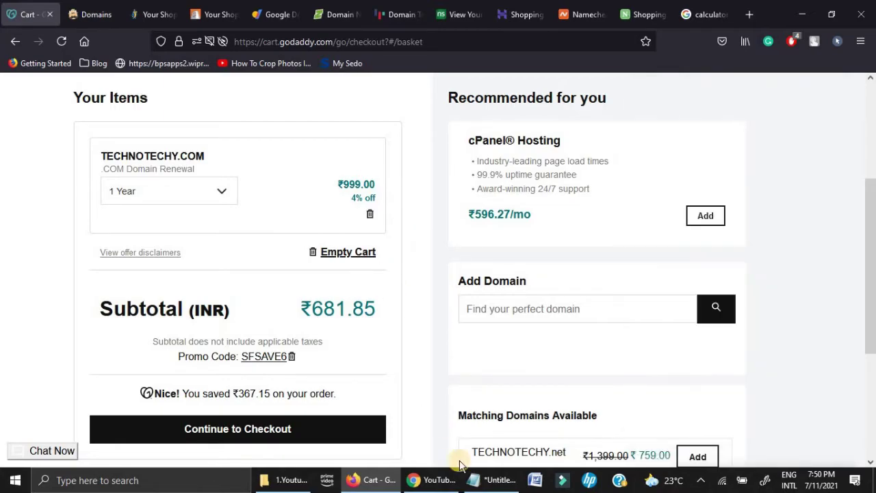
pyautogui.click(488, 481)
pyautogui.moveTo(422, 332); pyautogui.dragTo(313, 342)
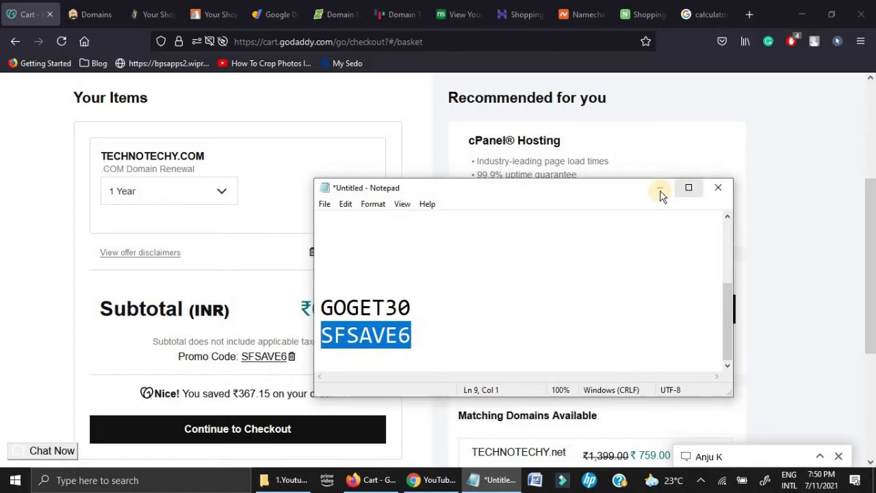
pyautogui.scroll(3, 429, 235)
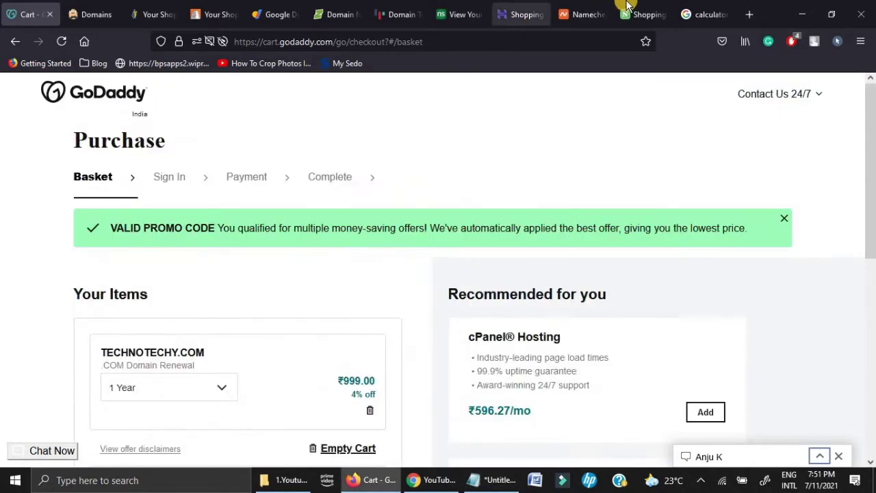
pyautogui.scroll(-3, 412, 275)
pyautogui.moveTo(304, 310); pyautogui.dragTo(439, 231)
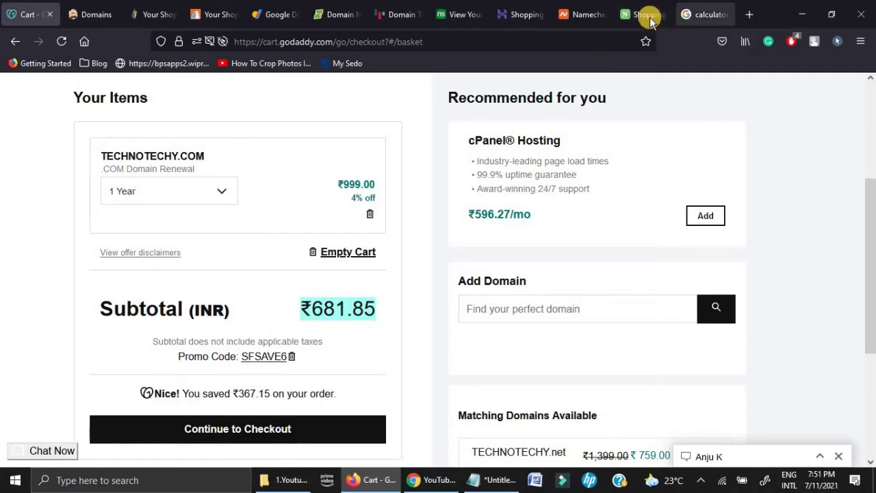
pyautogui.click(643, 14)
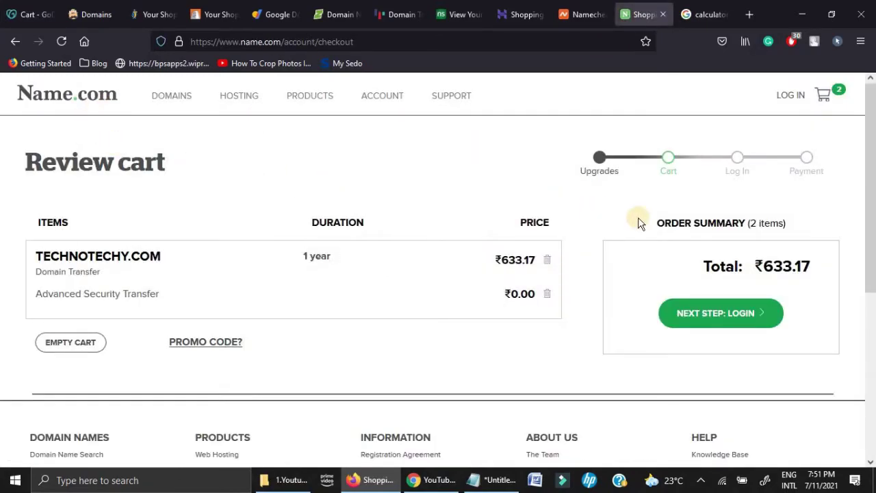
pyautogui.moveTo(755, 266); pyautogui.dragTo(820, 265)
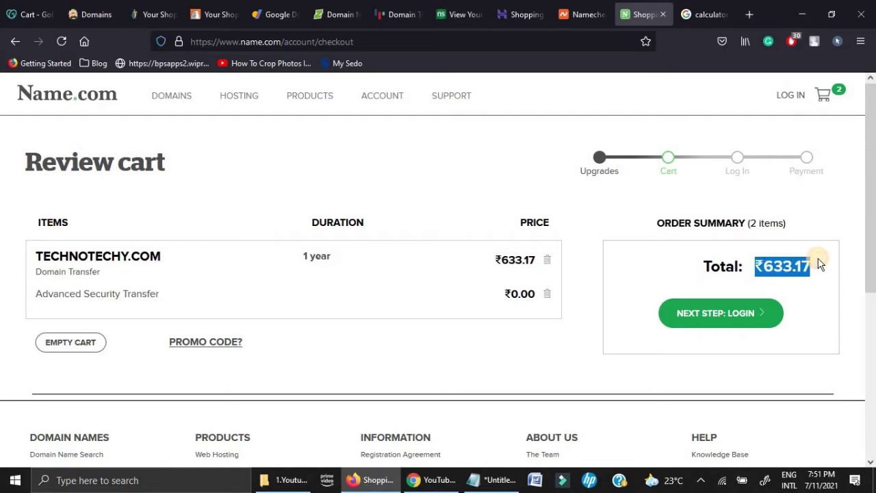
pyautogui.click(31, 14)
pyautogui.click(645, 15)
pyautogui.moveTo(765, 267); pyautogui.dragTo(822, 266)
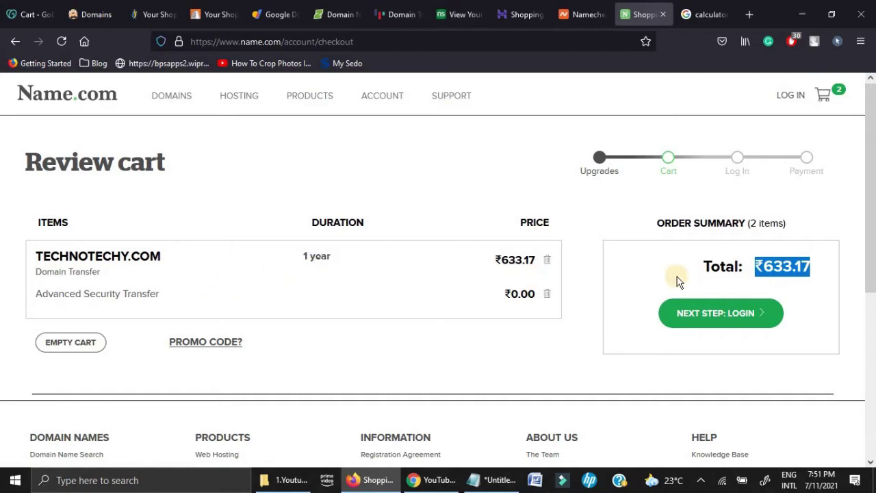
pyautogui.click(31, 9)
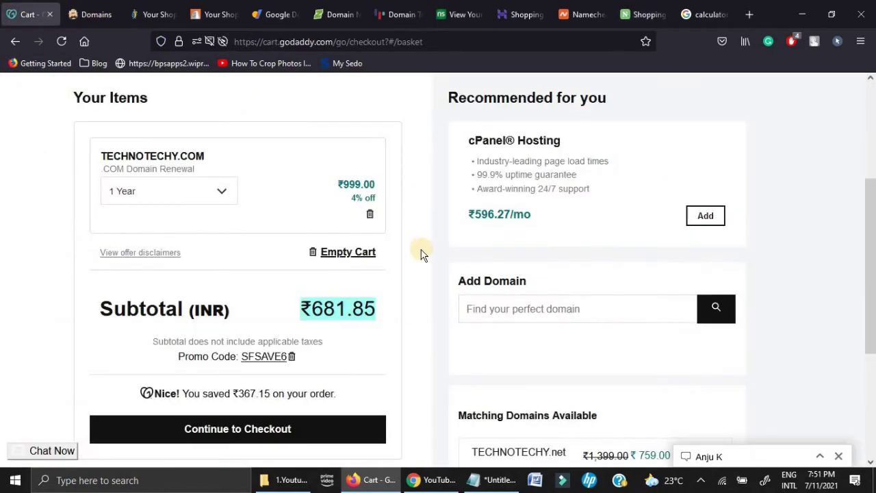
pyautogui.scroll(3, 420, 252)
pyautogui.scroll(-2, 422, 254)
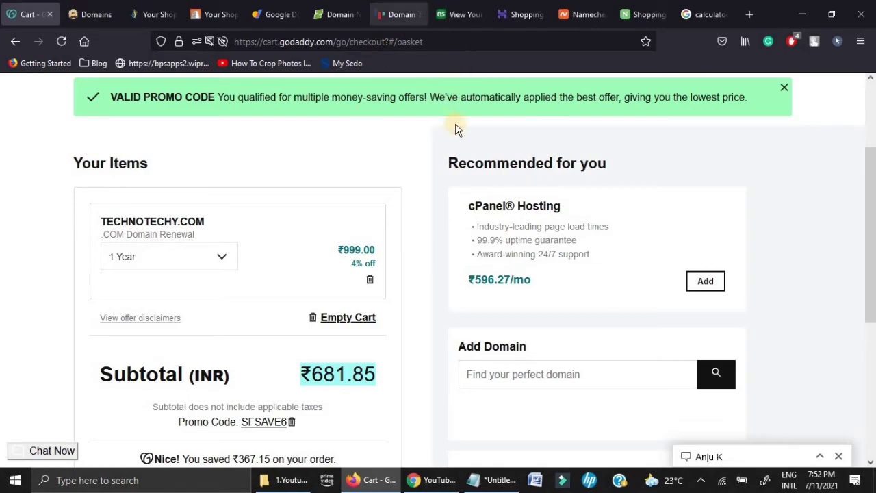
# Step: Compare HostPapa's Rs. 1,099 checkout total with the GoDaddy cart, then view Name.com's review cart
pyautogui.click(90, 9)
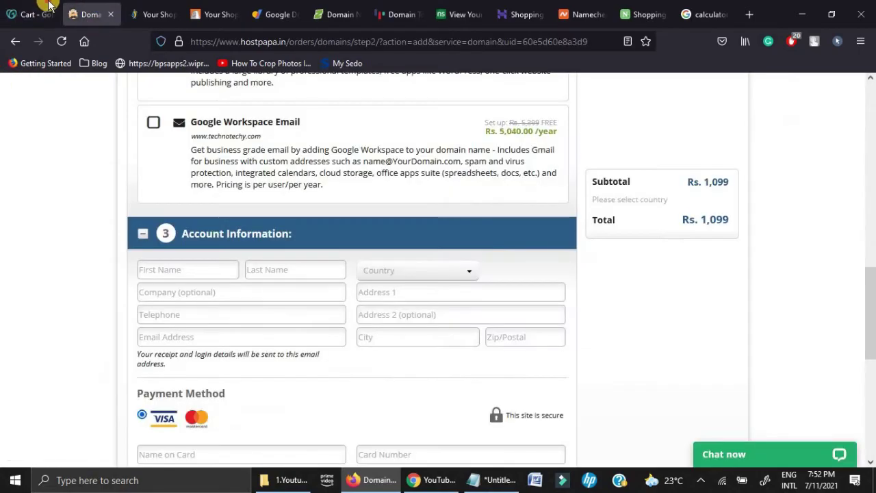
pyautogui.click(27, 13)
pyautogui.hotkey('ctrl', 'Tab')
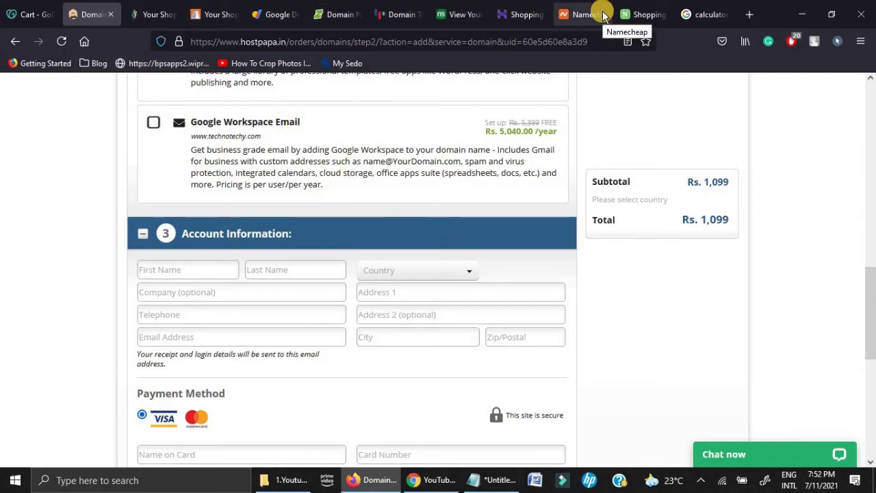
pyautogui.click(643, 9)
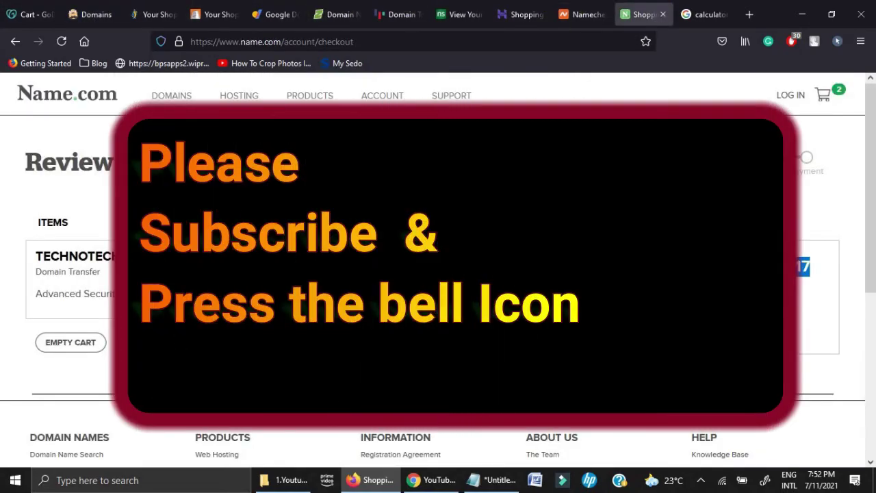